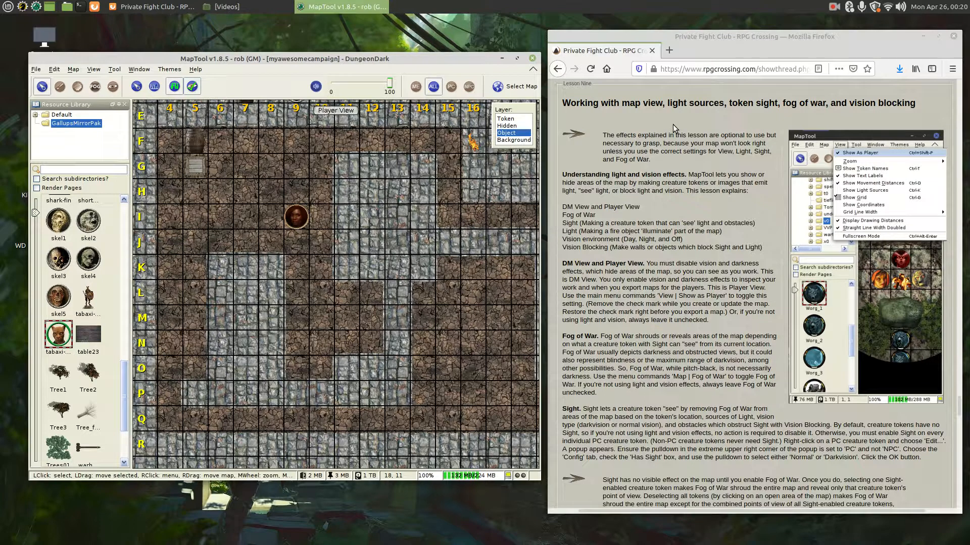
# Step: Read the lesson's DM View and Player View section and turn off Show As Player for the dungeon map
pyautogui.click(666, 168)
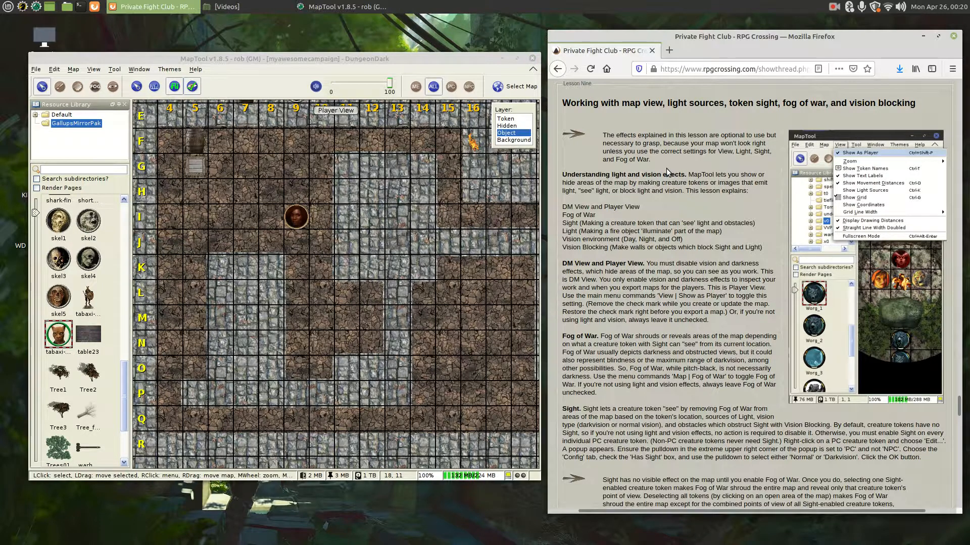
pyautogui.scroll(-2, 665, 168)
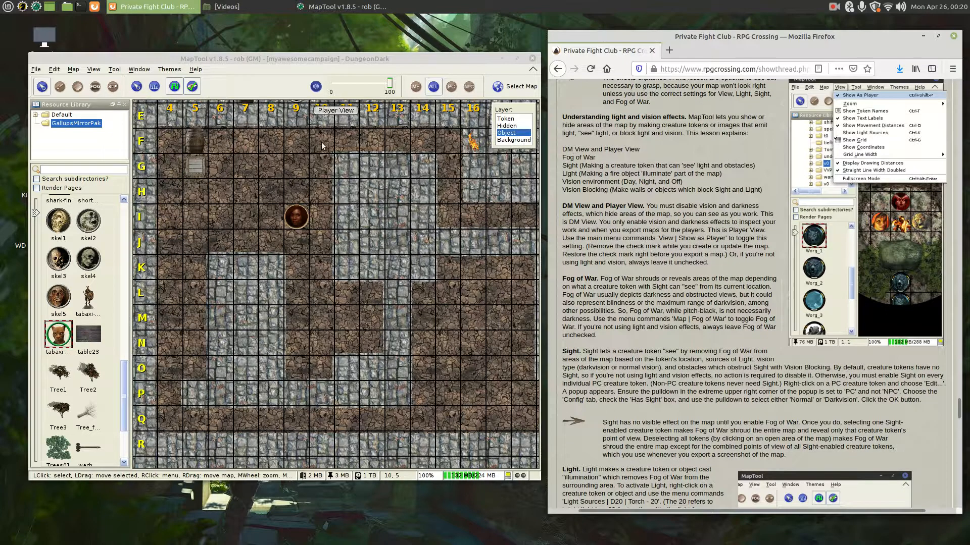
pyautogui.click(93, 70)
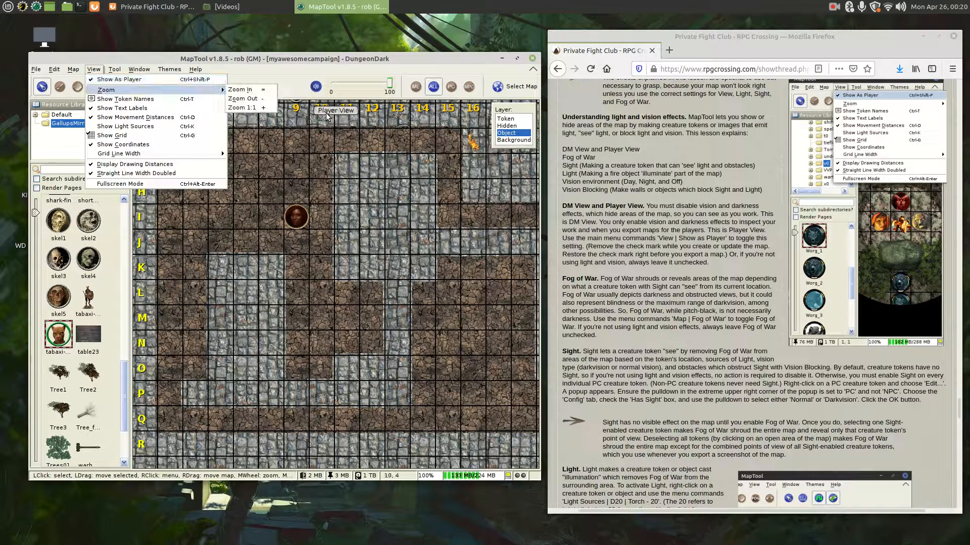
pyautogui.click(343, 124)
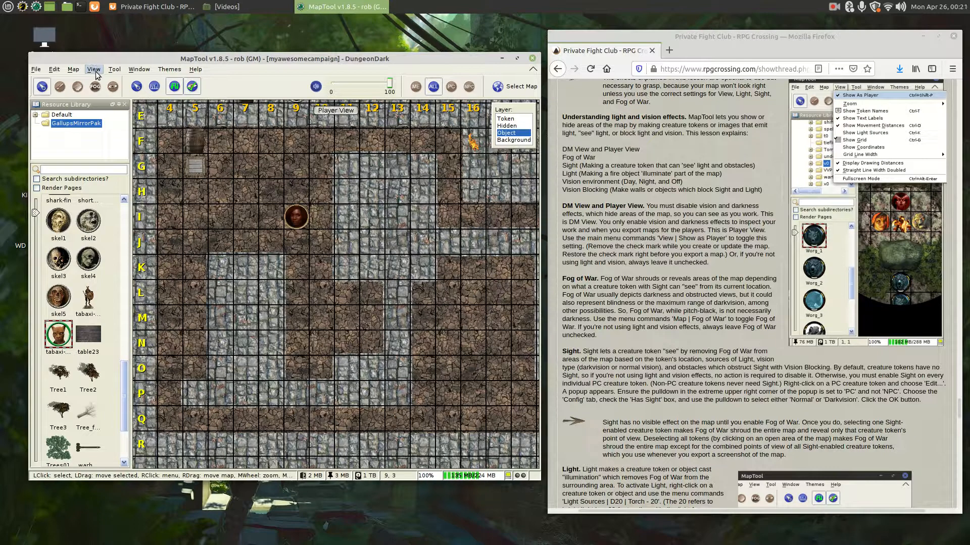
pyautogui.click(97, 72)
pyautogui.click(105, 80)
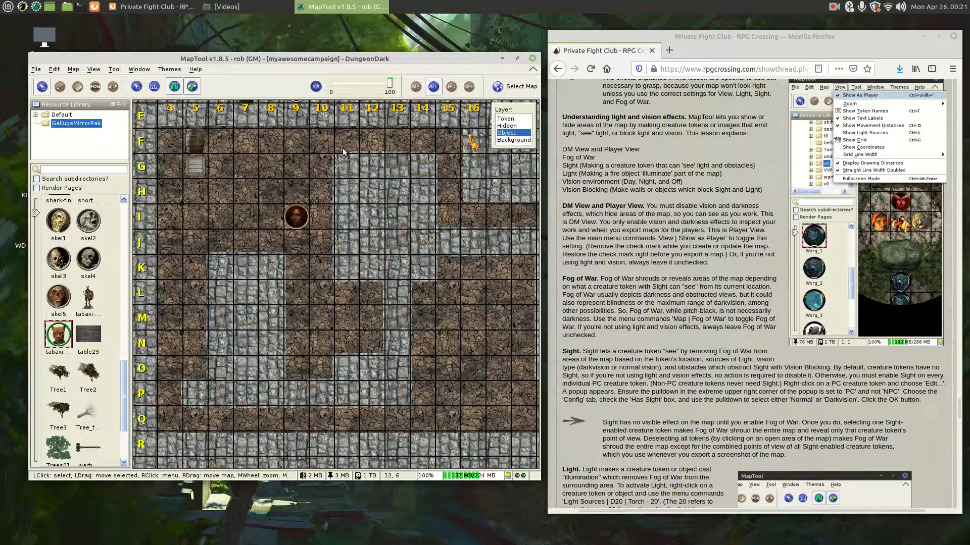
# Step: Restore the fog of war on the dungeon map, resetting all exposed areas
pyautogui.click(94, 71)
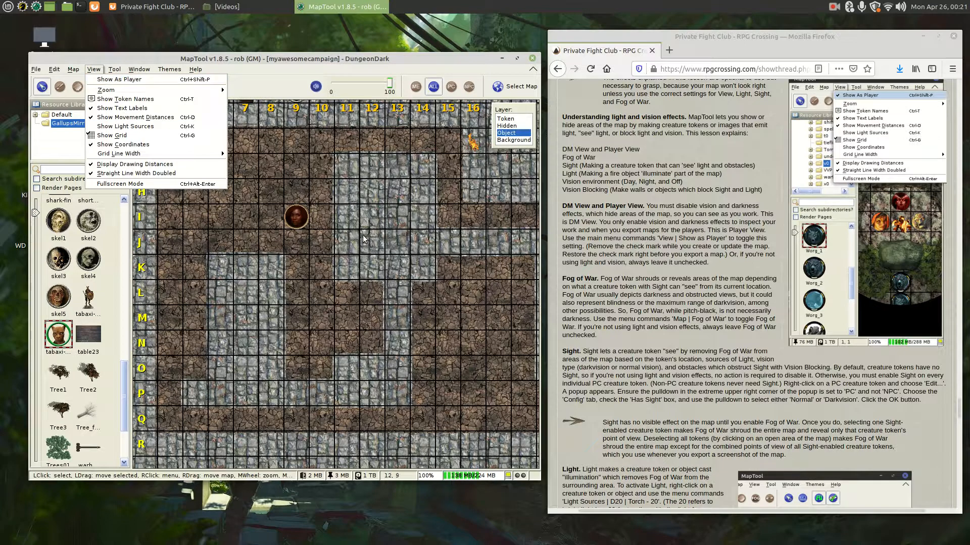
pyautogui.click(354, 200)
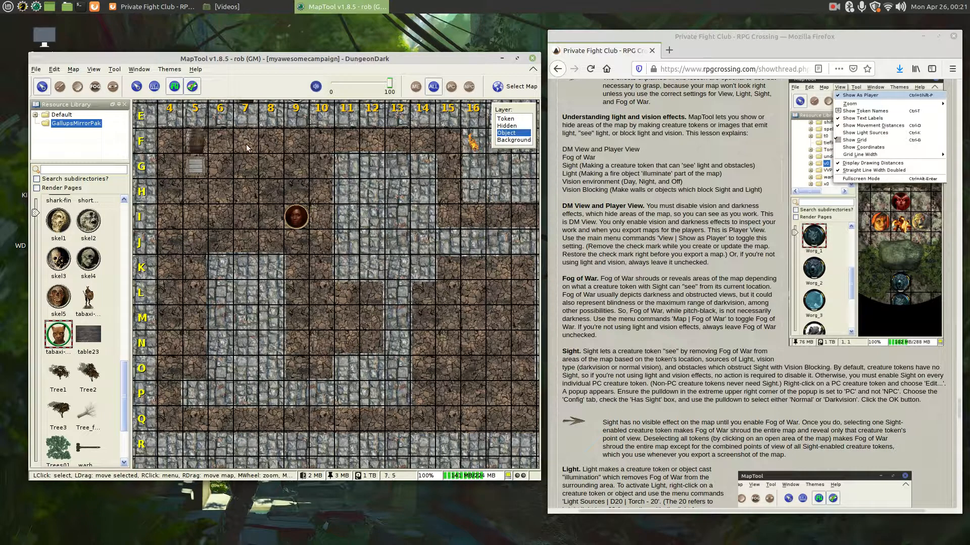
pyautogui.click(92, 70)
pyautogui.moveTo(75, 70)
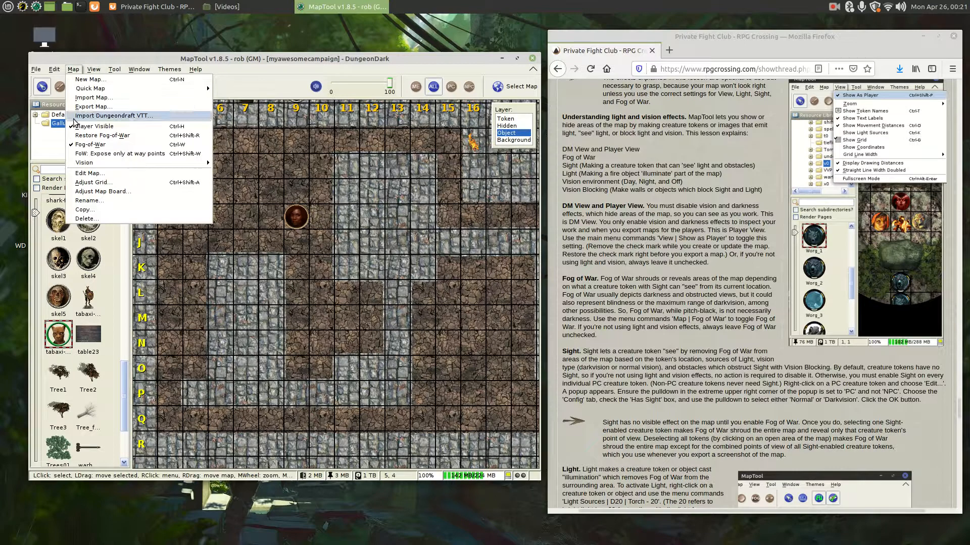
pyautogui.click(87, 135)
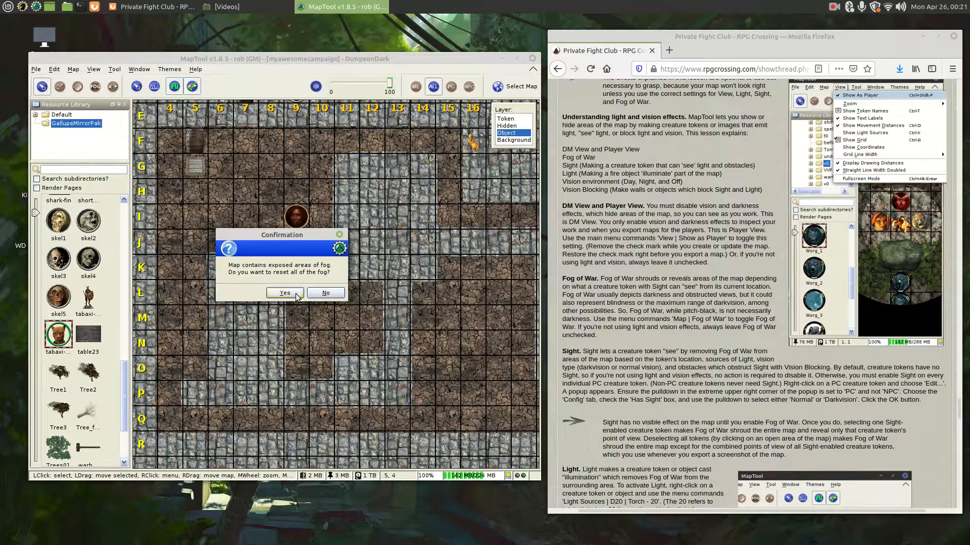
pyautogui.press('Return')
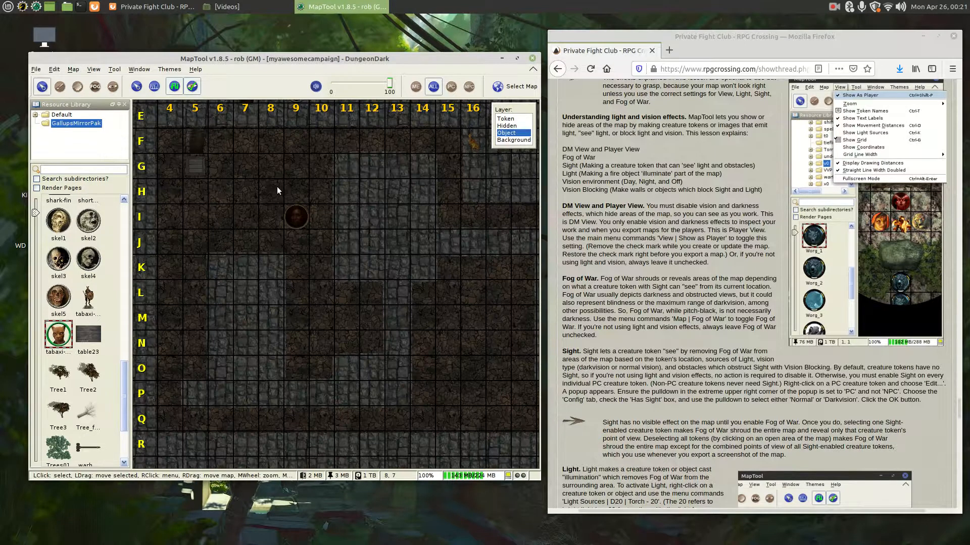
# Step: Turn on Show As Player to view the fogged map as the players see it
pyautogui.click(94, 70)
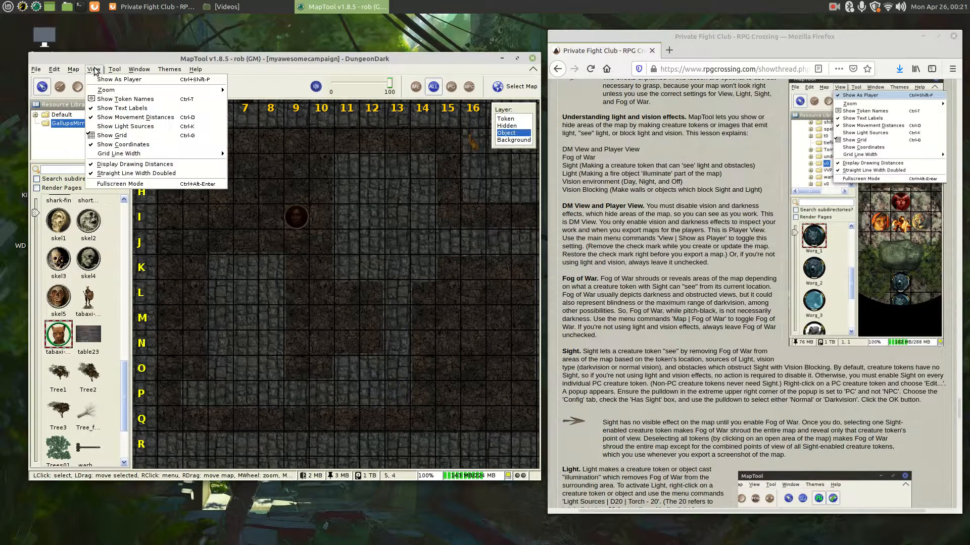
pyautogui.click(358, 182)
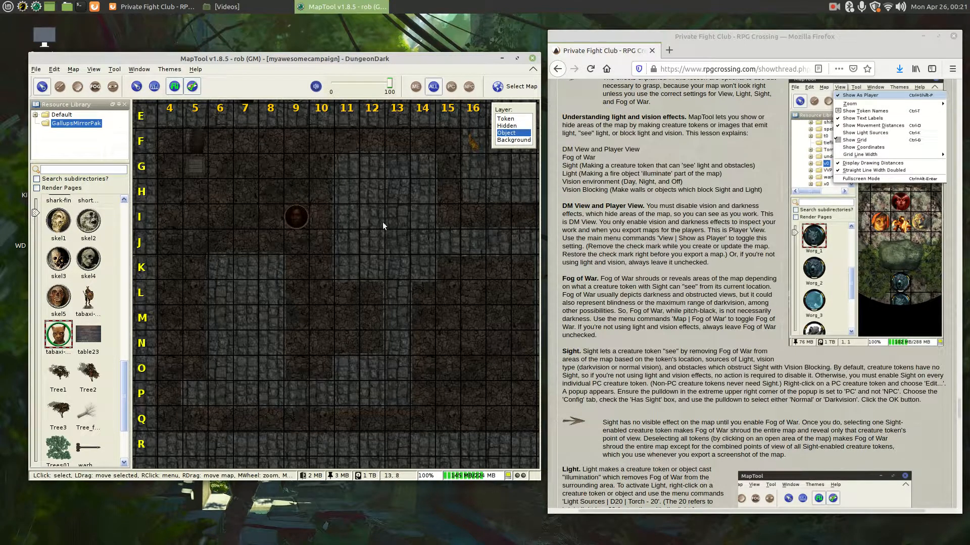
pyautogui.click(96, 71)
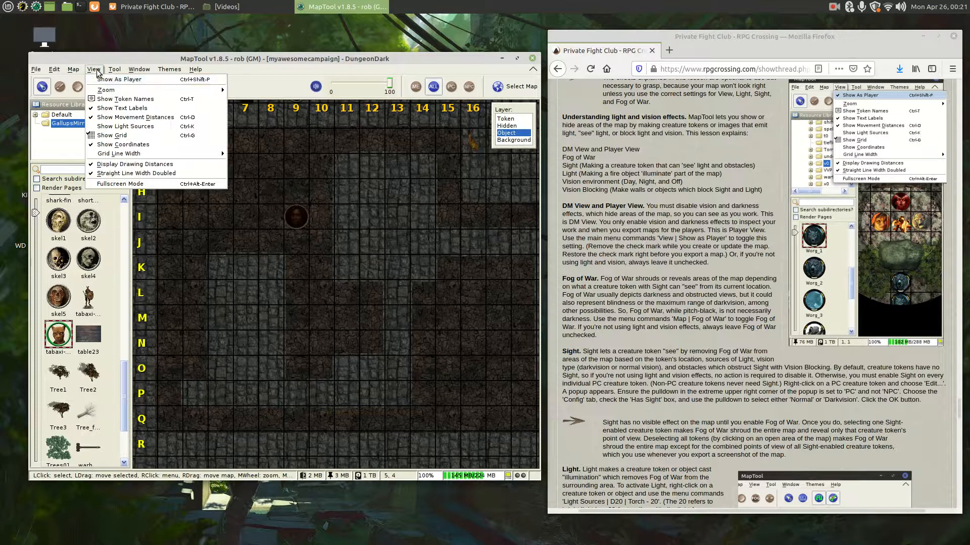
pyautogui.click(114, 80)
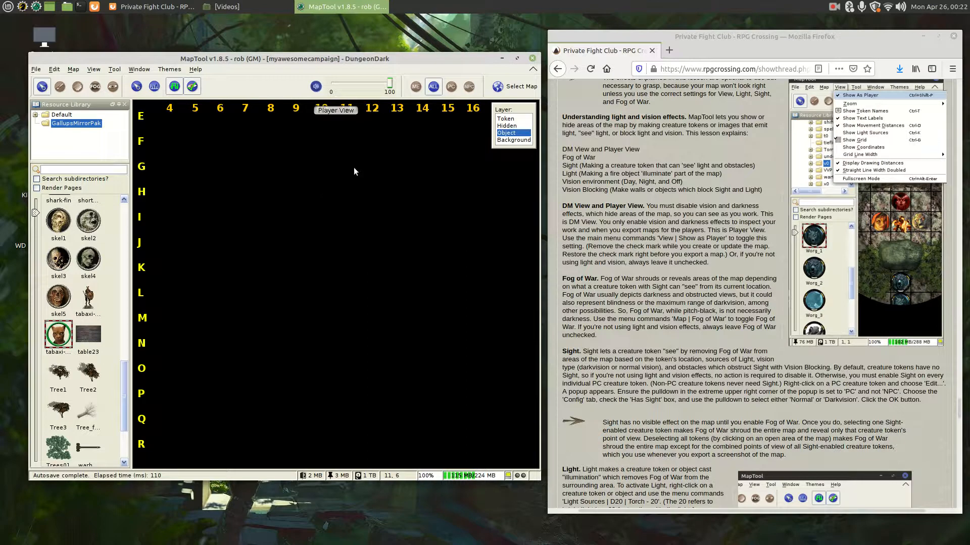
# Step: Return the map to the DM view and disable Fog-of-War
pyautogui.click(93, 74)
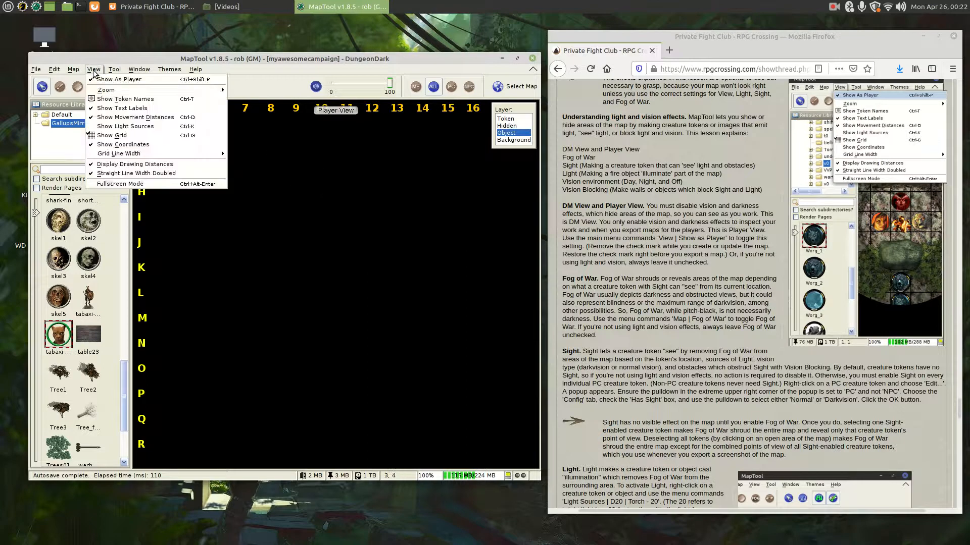
pyautogui.moveTo(74, 72)
pyautogui.click(95, 76)
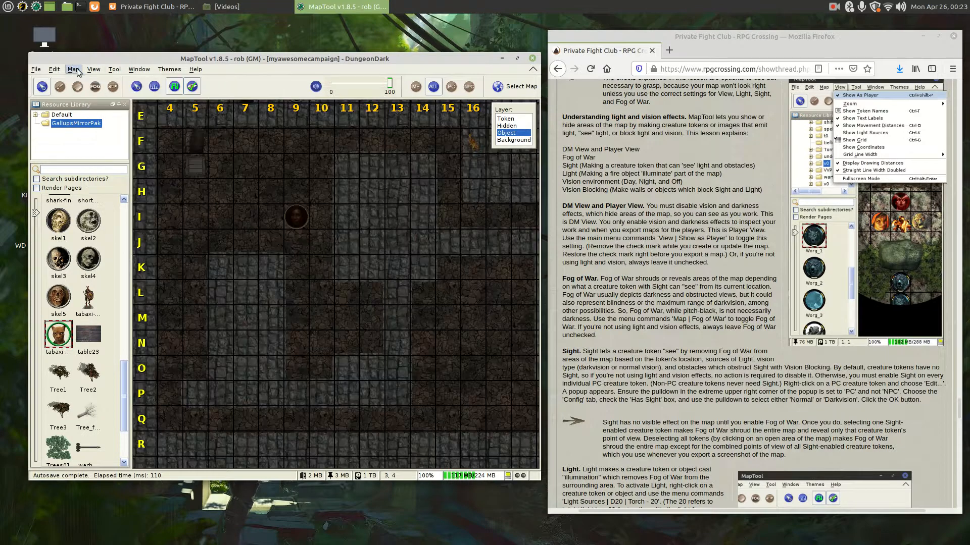
pyautogui.click(73, 69)
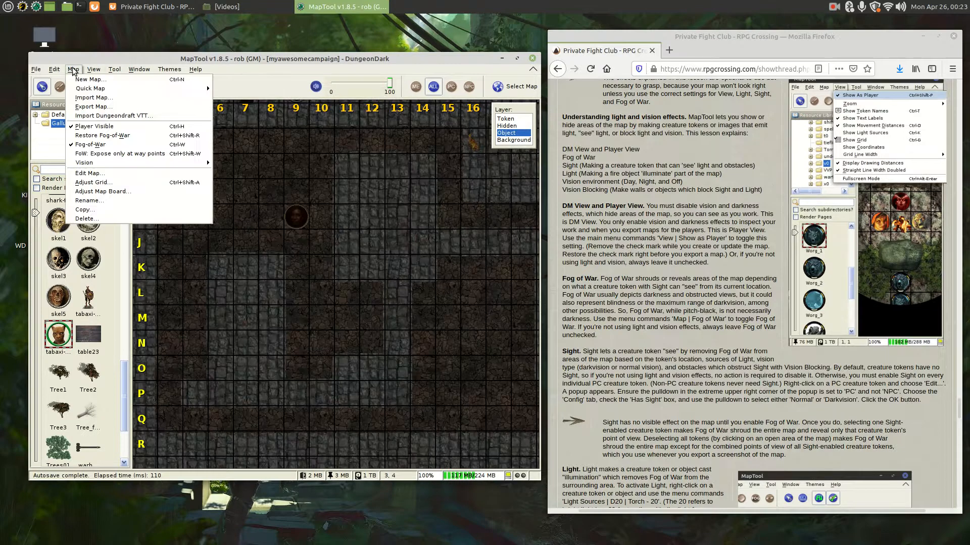
pyautogui.click(85, 145)
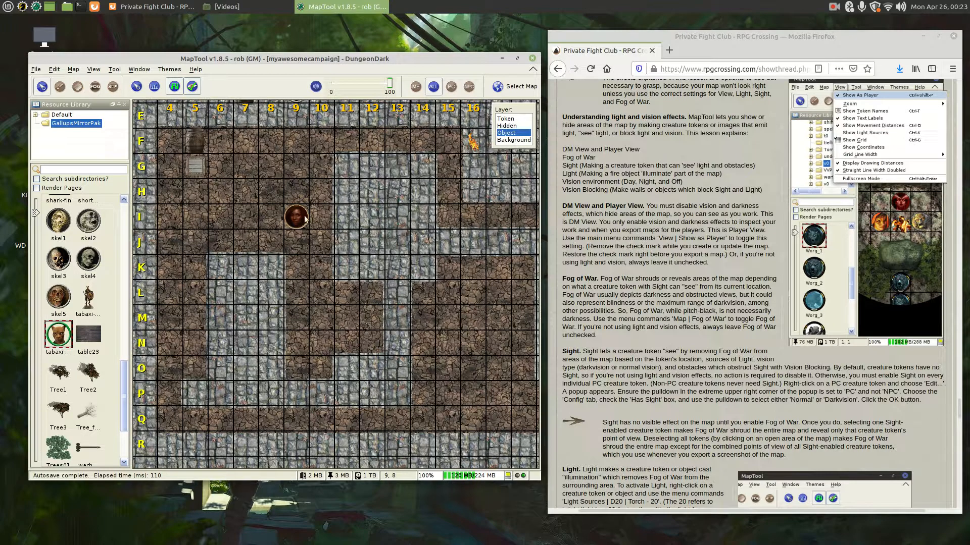
# Step: On the Token layer, move the human token to cell H12, add the tabaxi fighter at I13 as a visible PC, and select it
pyautogui.click(514, 119)
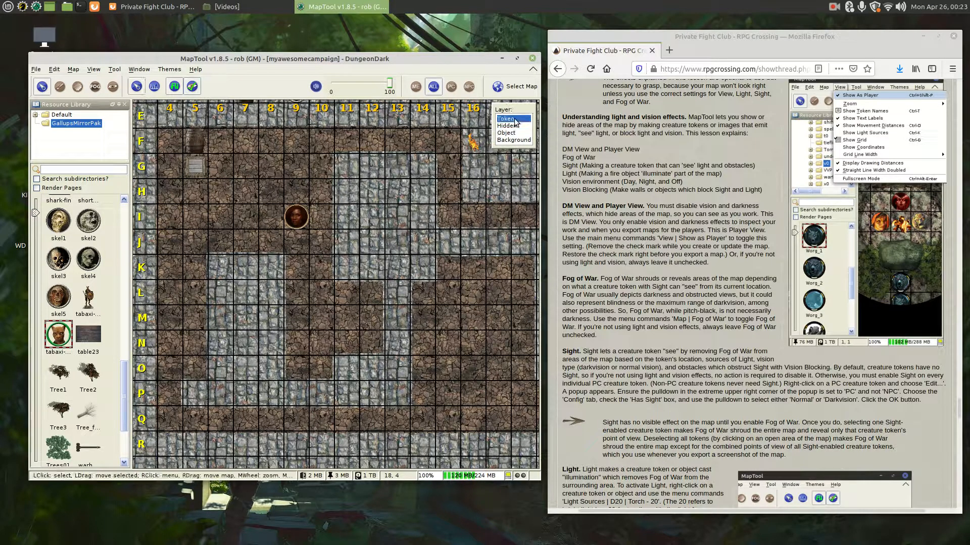
pyautogui.moveTo(296, 217); pyautogui.dragTo(371, 191)
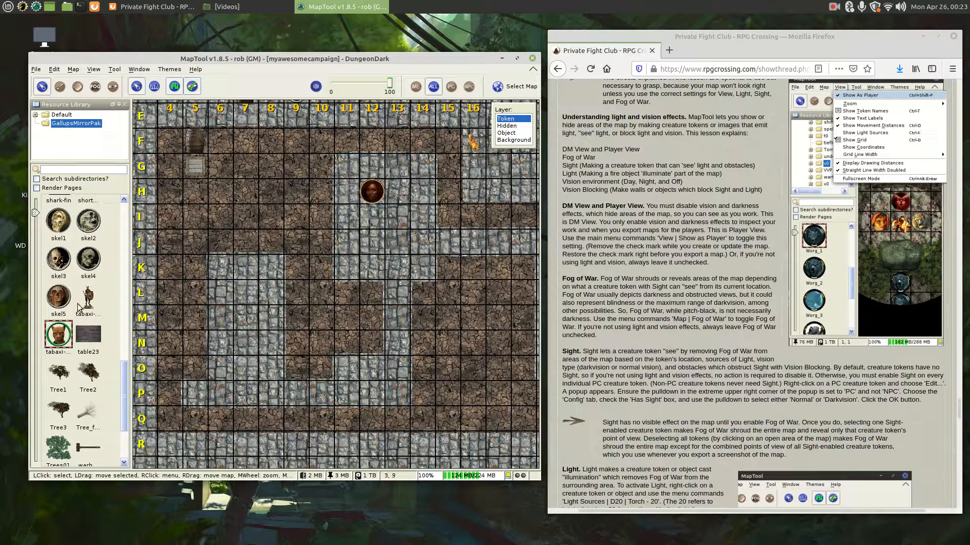
pyautogui.click(59, 332)
pyautogui.moveTo(59, 332); pyautogui.dragTo(397, 216)
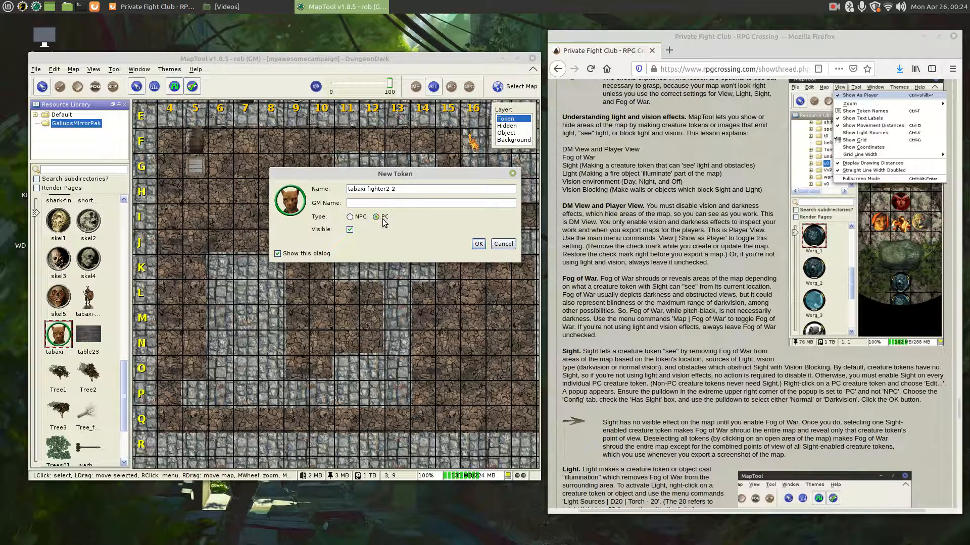
pyautogui.click(477, 245)
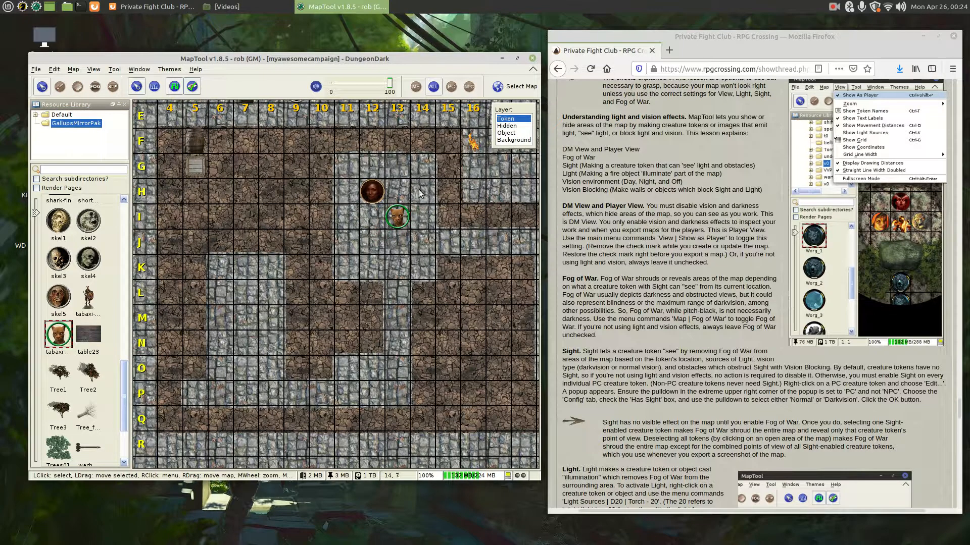
pyautogui.click(398, 215)
pyautogui.click(396, 217)
# Step: Enable Show As Player and Fog-of-War with the tabaxi fighter token selected
pyautogui.click(94, 70)
pyautogui.click(104, 80)
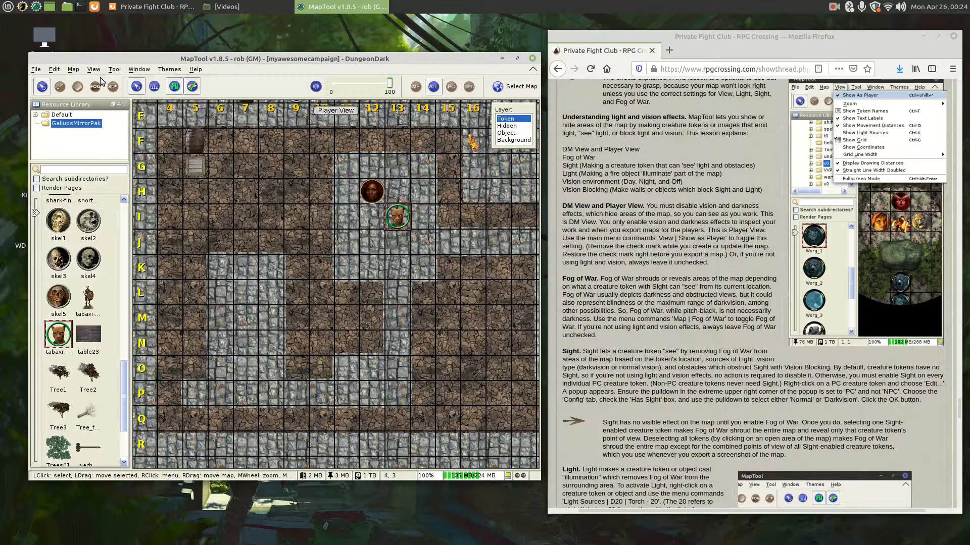
pyautogui.click(73, 71)
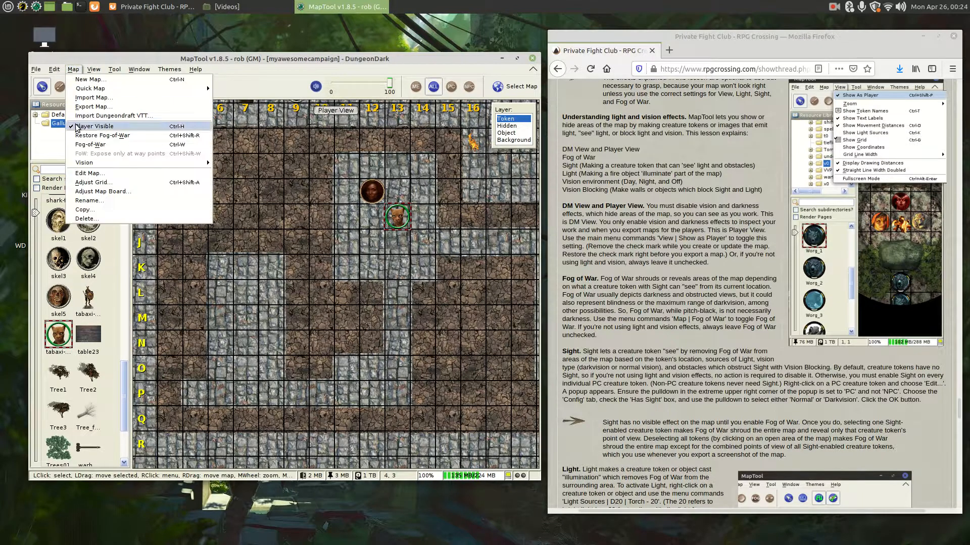
pyautogui.click(86, 145)
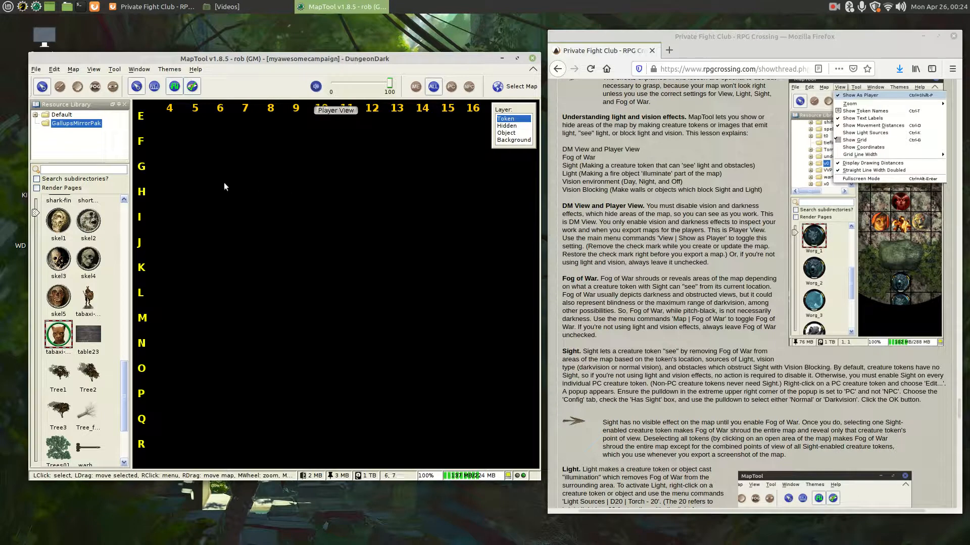
# Step: Switch off Show As Player and Fog-of-War so the whole map can be edited
pyautogui.click(91, 70)
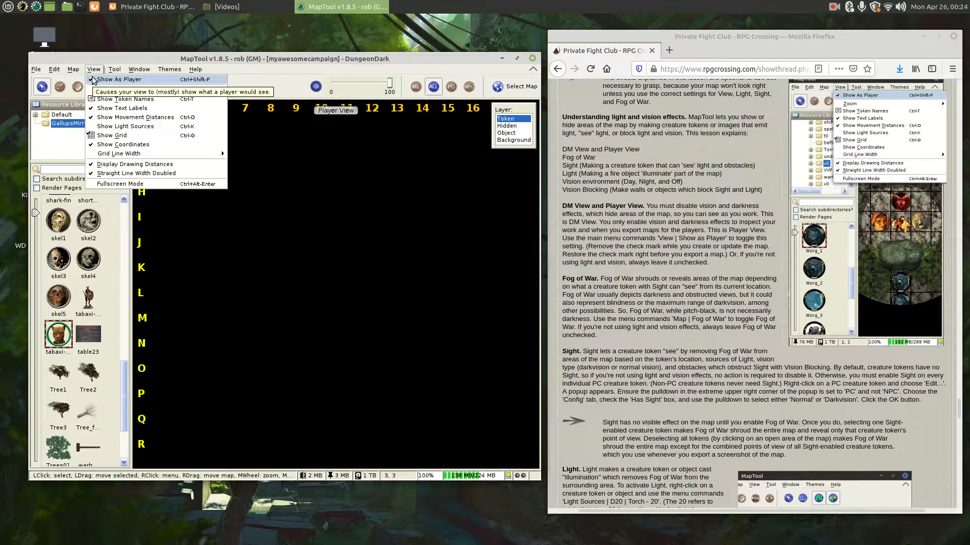
pyautogui.click(93, 80)
pyautogui.click(73, 71)
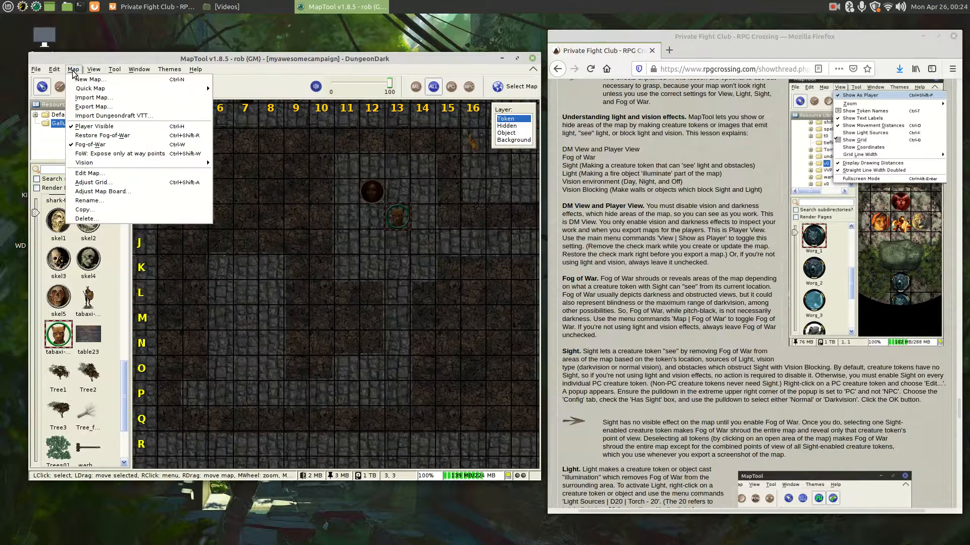
pyautogui.click(87, 145)
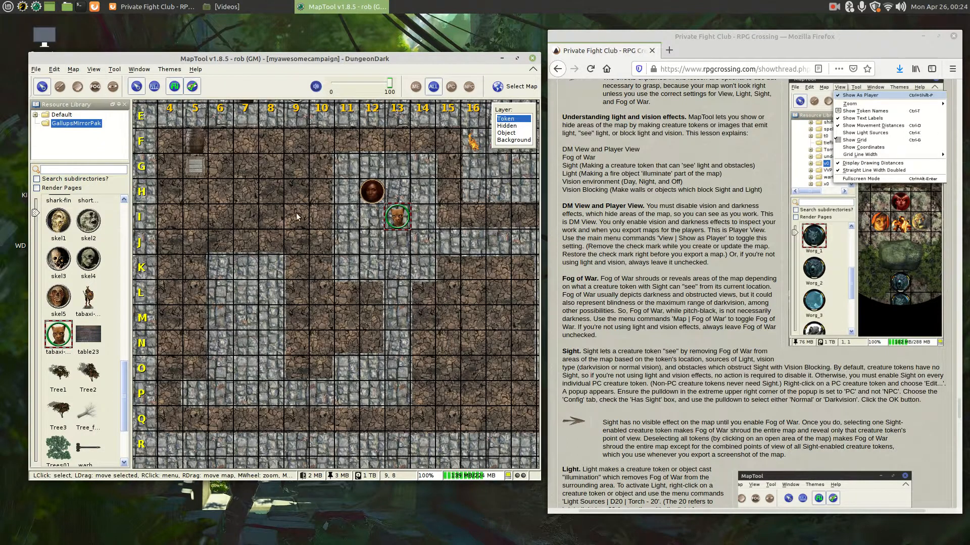
# Step: Edit the tabaxi fighter token, keeping its type as PC and its Has Sight option enabled with Normal vision
pyautogui.rightClick(400, 219)
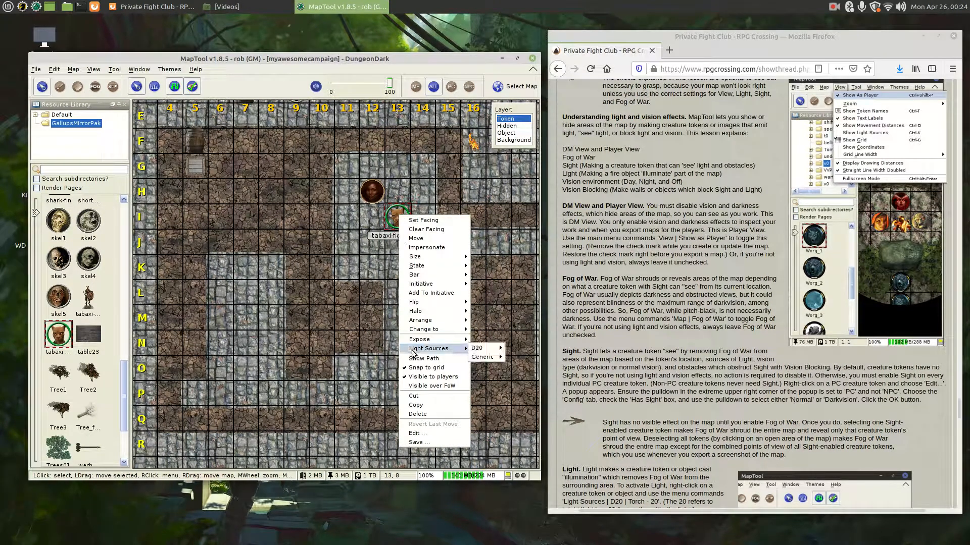
pyautogui.click(435, 434)
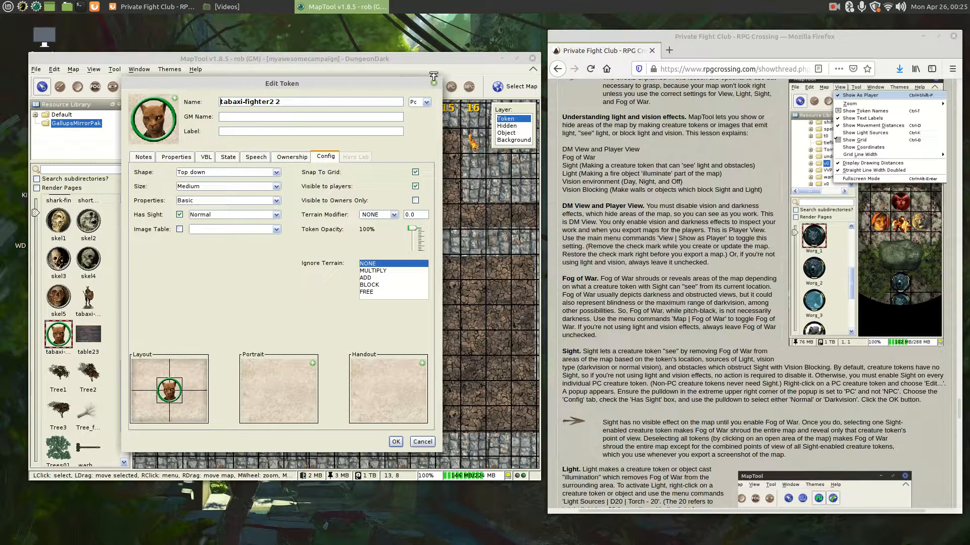
pyautogui.click(426, 103)
pyautogui.click(417, 103)
pyautogui.click(328, 158)
pyautogui.click(224, 214)
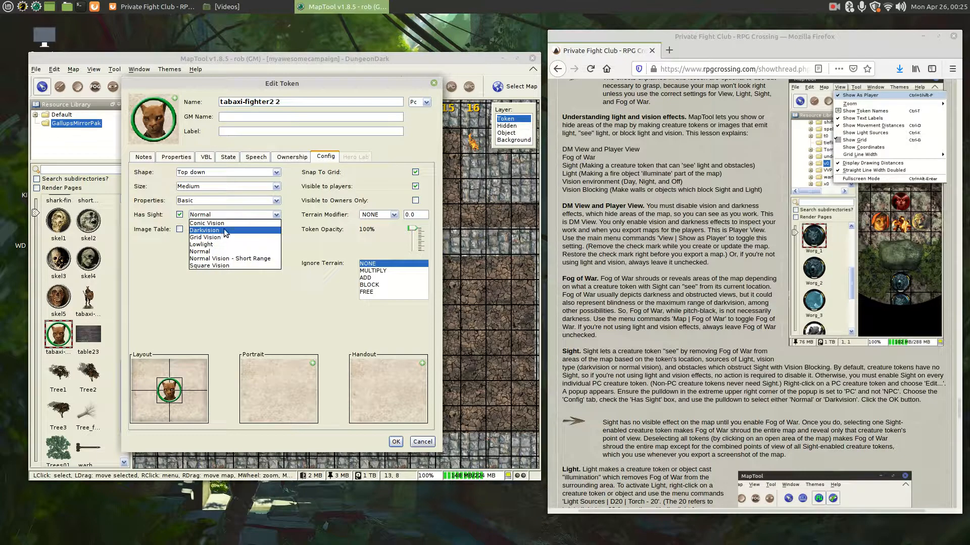
pyautogui.click(259, 215)
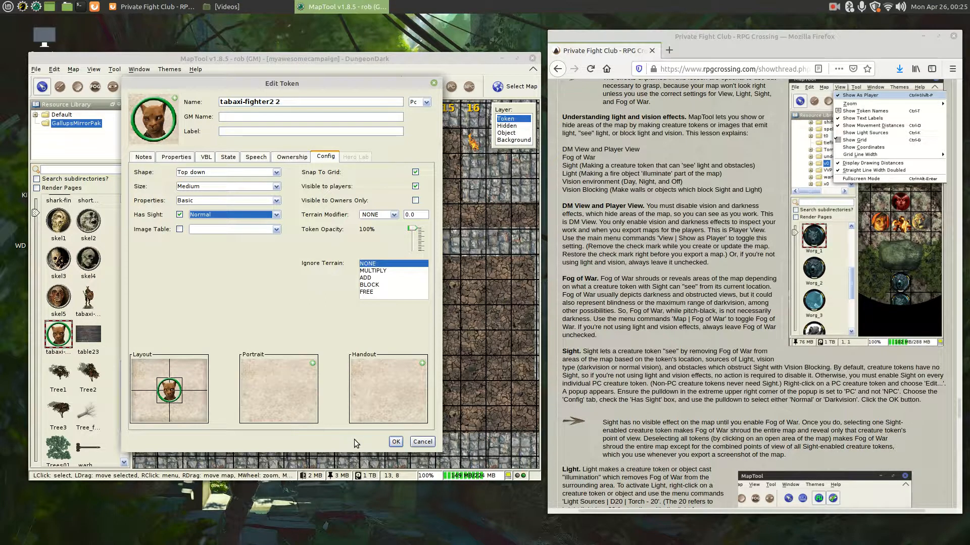
pyautogui.click(396, 442)
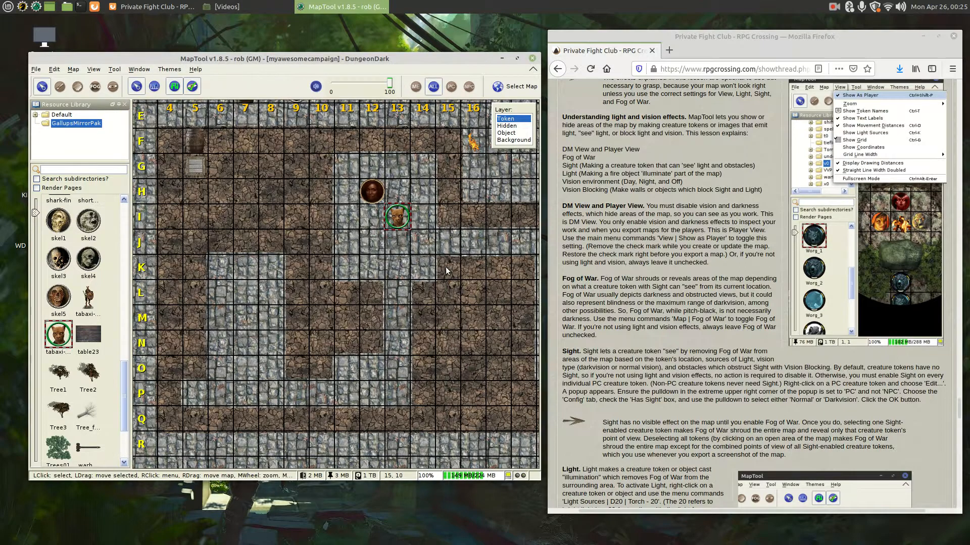
# Step: Edit the human-sorcerer 1 token, keeping its Has Sight option enabled with Normal vision
pyautogui.click(372, 197)
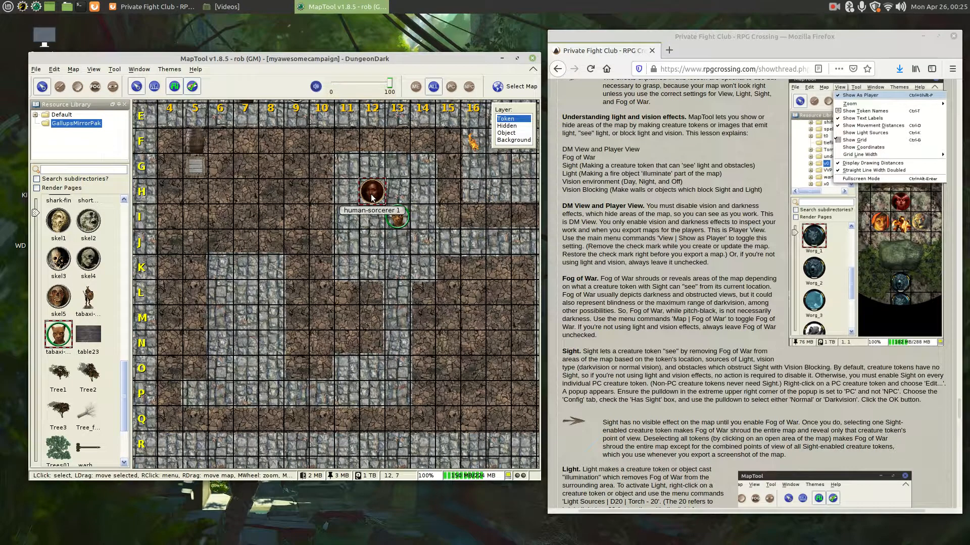
pyautogui.rightClick(371, 196)
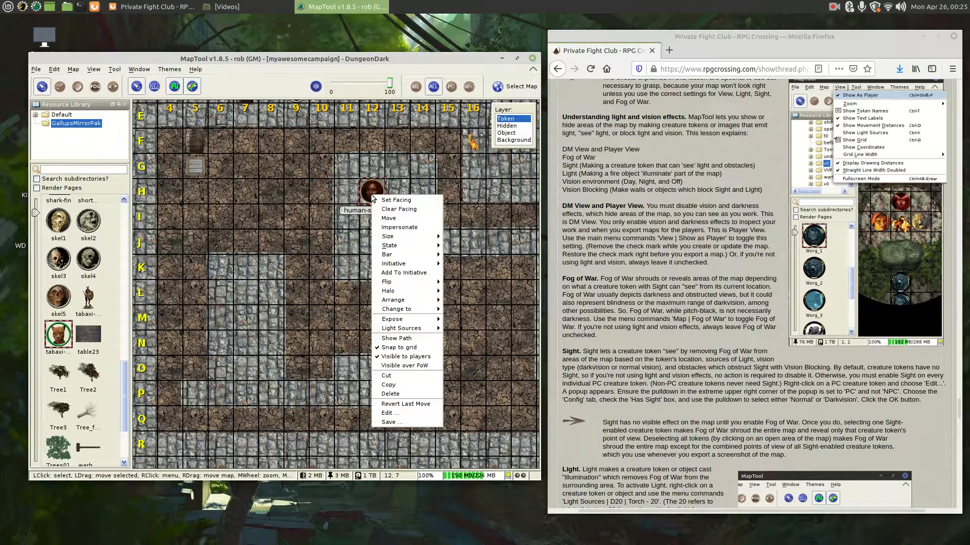
pyautogui.click(405, 413)
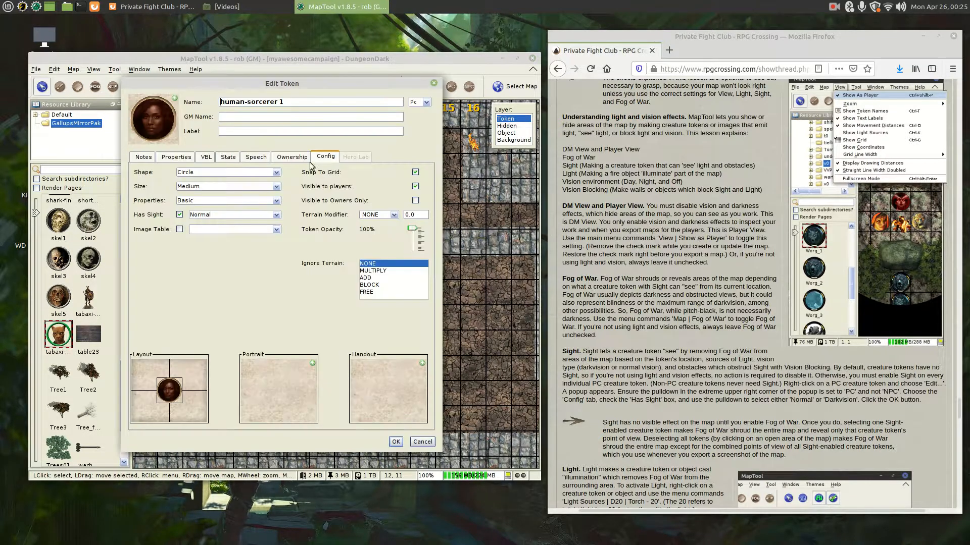
pyautogui.click(325, 157)
pyautogui.click(220, 215)
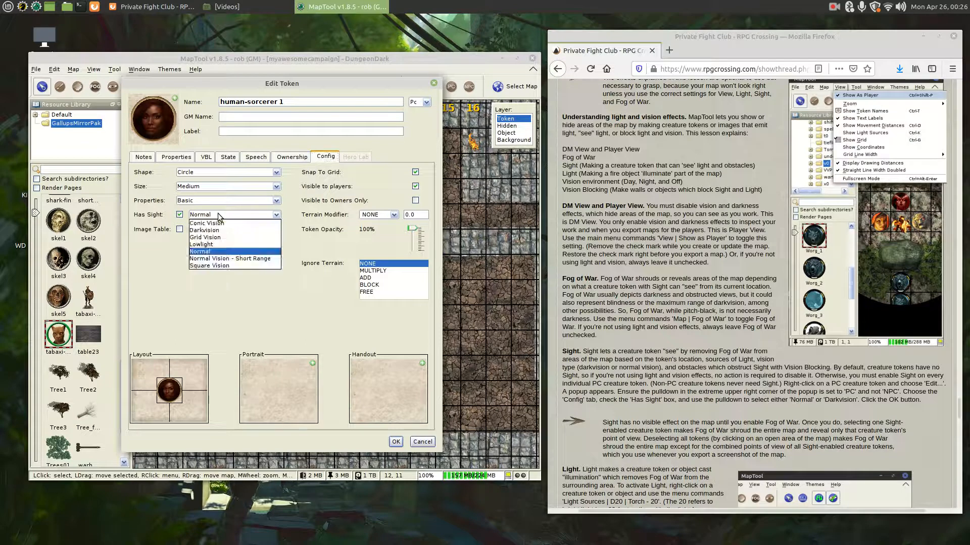
pyautogui.click(223, 252)
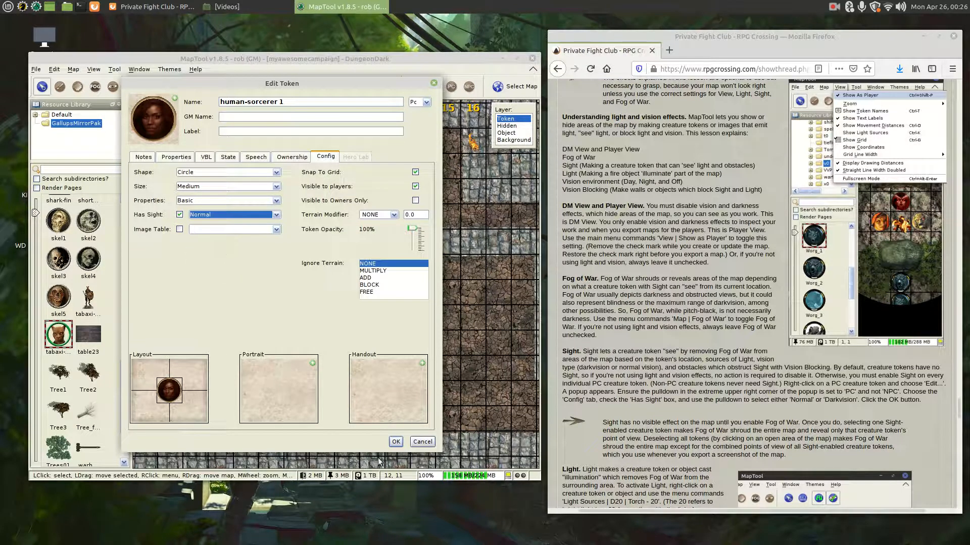
pyautogui.click(396, 442)
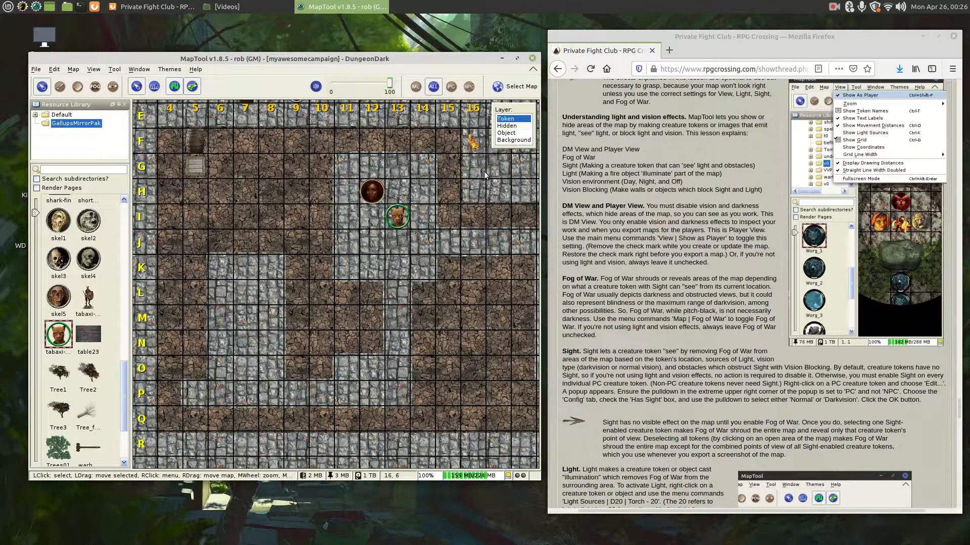
# Step: On the Object layer, move the flame object from cell F16 to cell K11
pyautogui.click(503, 132)
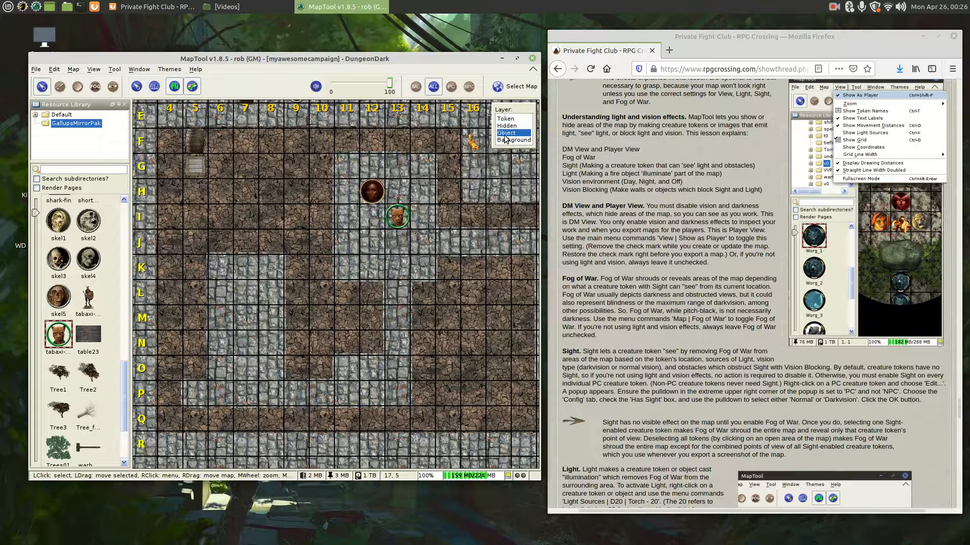
pyautogui.click(473, 144)
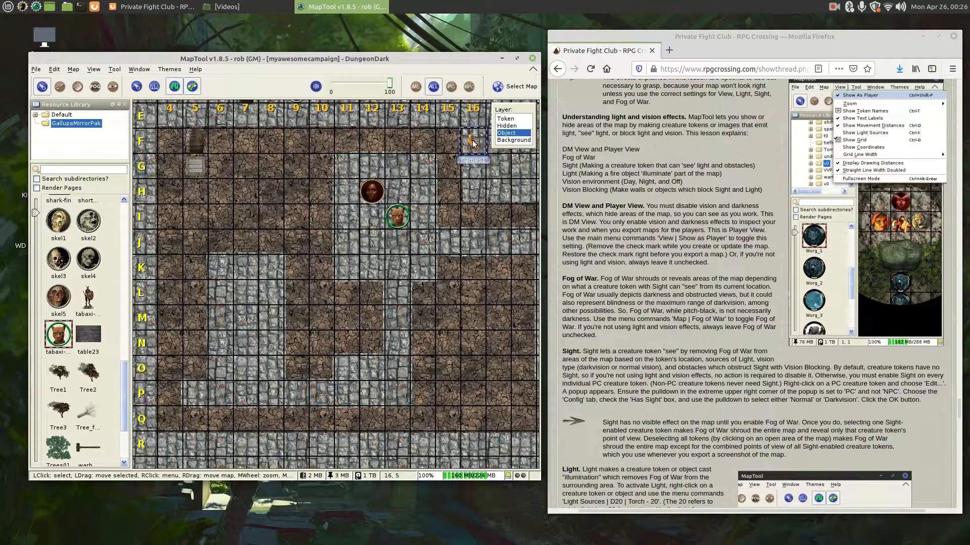
pyautogui.moveTo(473, 144); pyautogui.dragTo(347, 268)
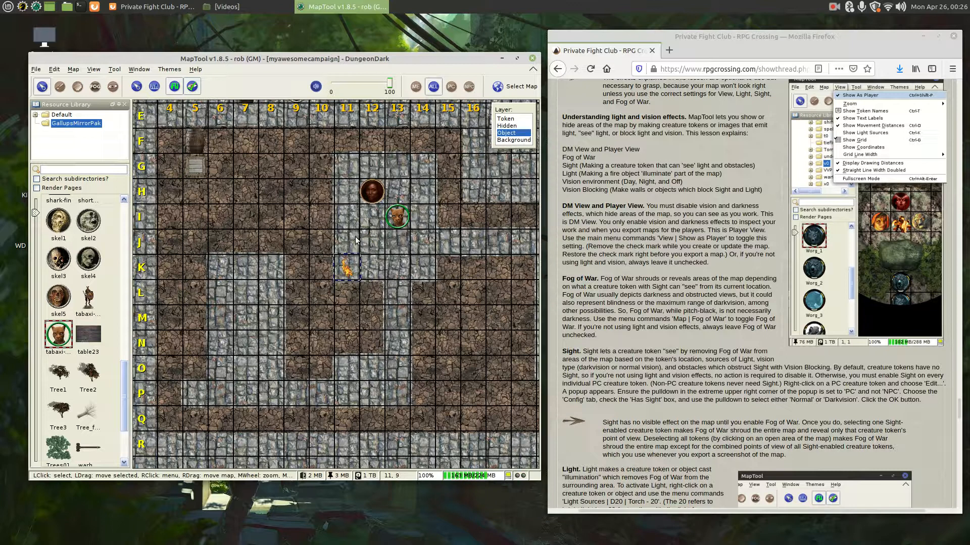
# Step: Give the flame object at K11 the D20 light source Torch - 20
pyautogui.click(347, 273)
pyautogui.rightClick(346, 272)
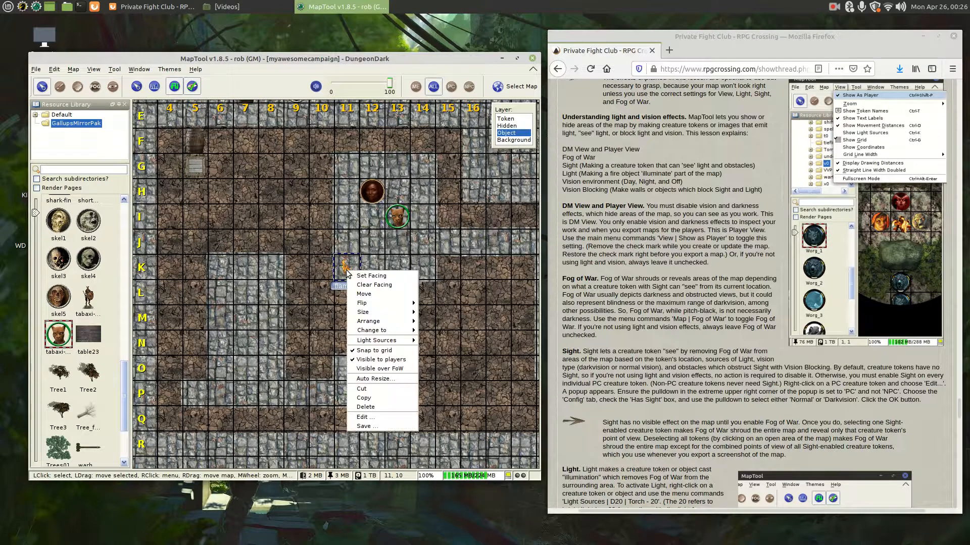
pyautogui.moveTo(392, 344)
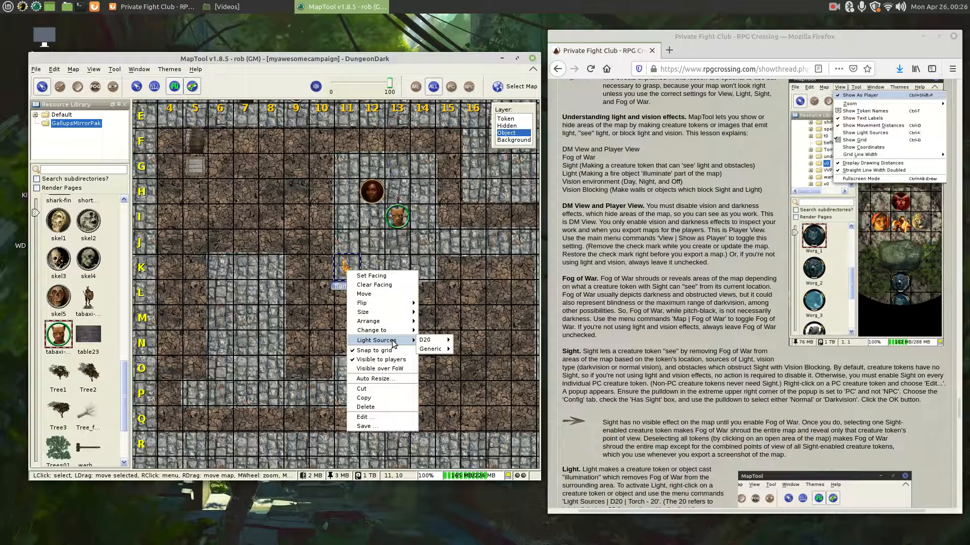
pyautogui.moveTo(437, 342)
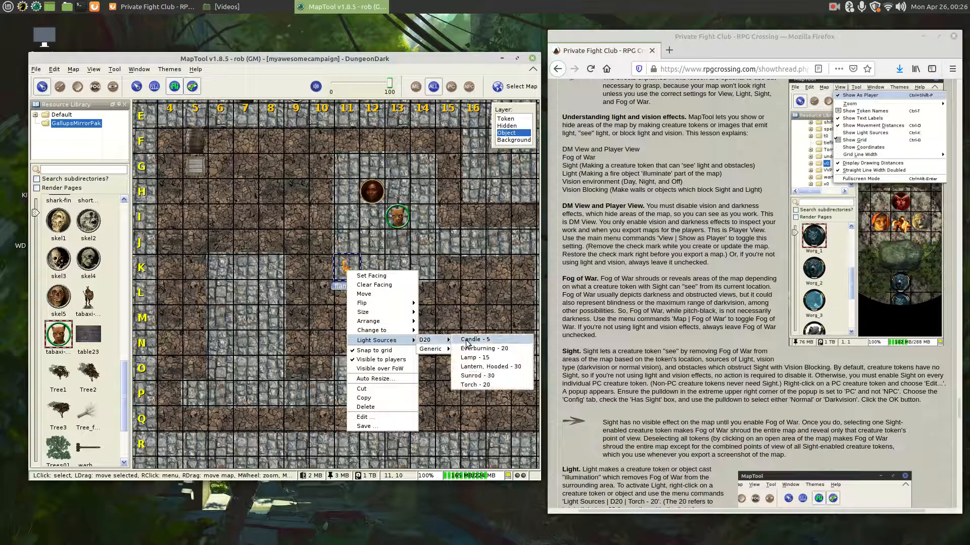
pyautogui.click(504, 388)
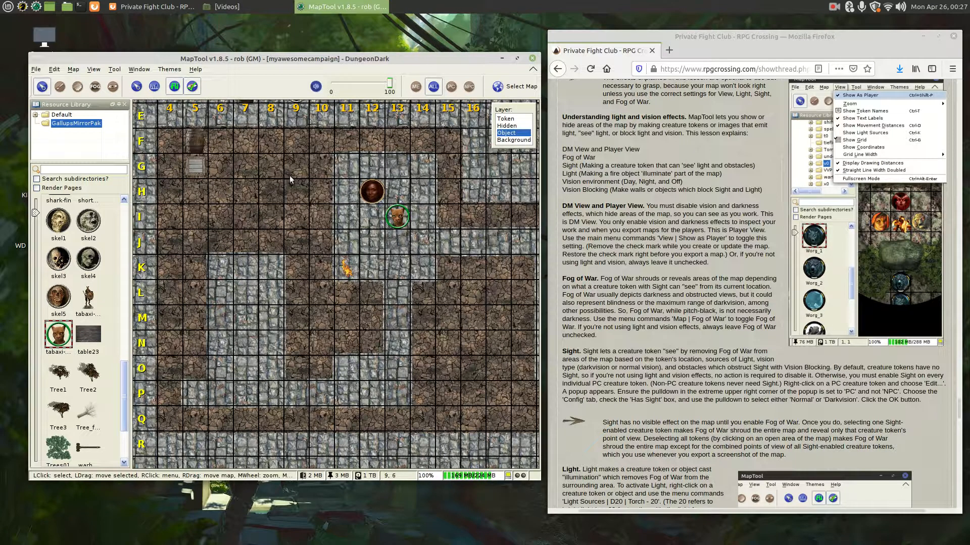
pyautogui.click(94, 69)
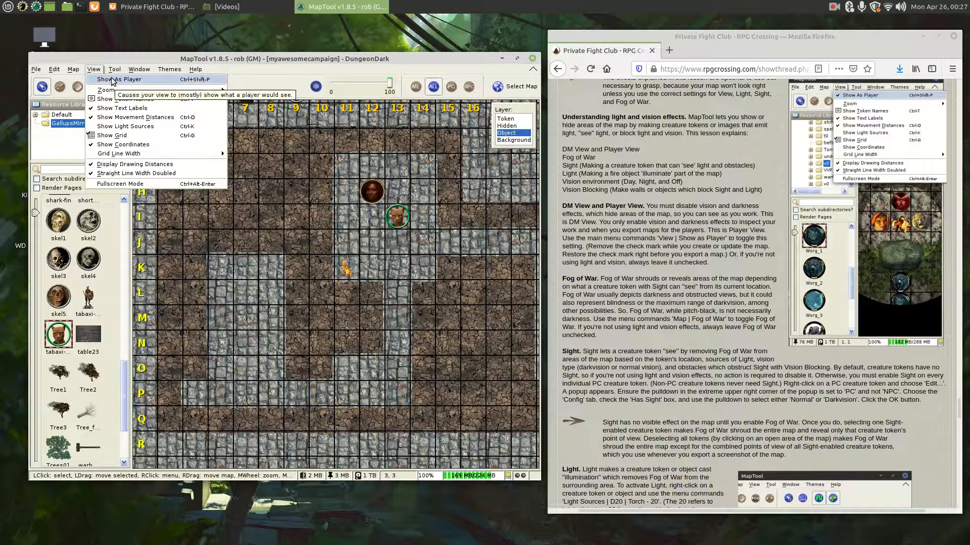
pyautogui.click(74, 69)
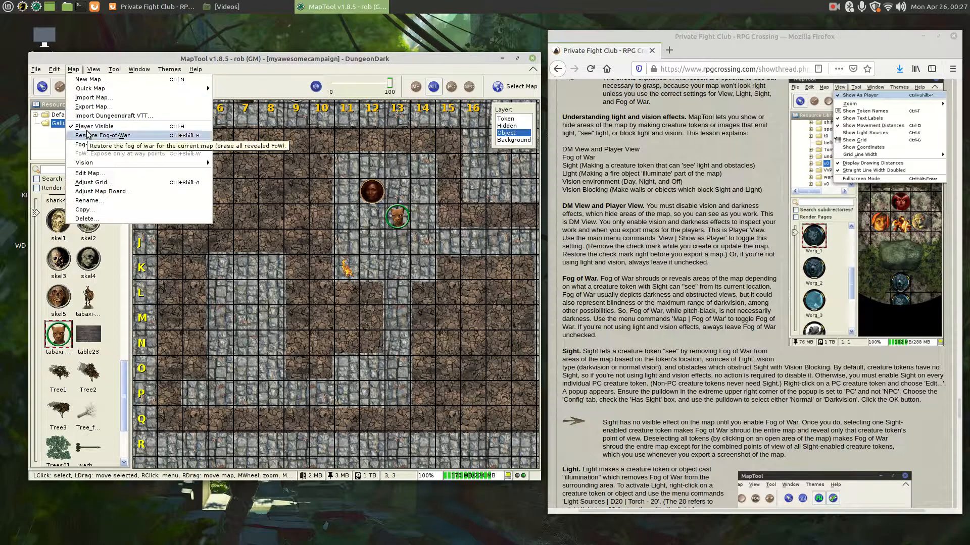
pyautogui.click(338, 183)
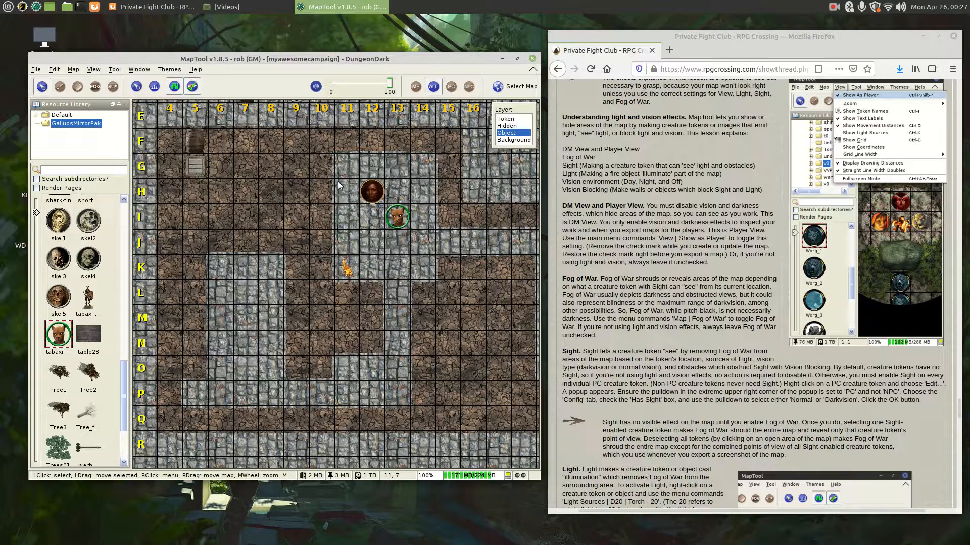
# Step: Consult the guide's Vision environment section and set the map's vision to Night
pyautogui.click(596, 312)
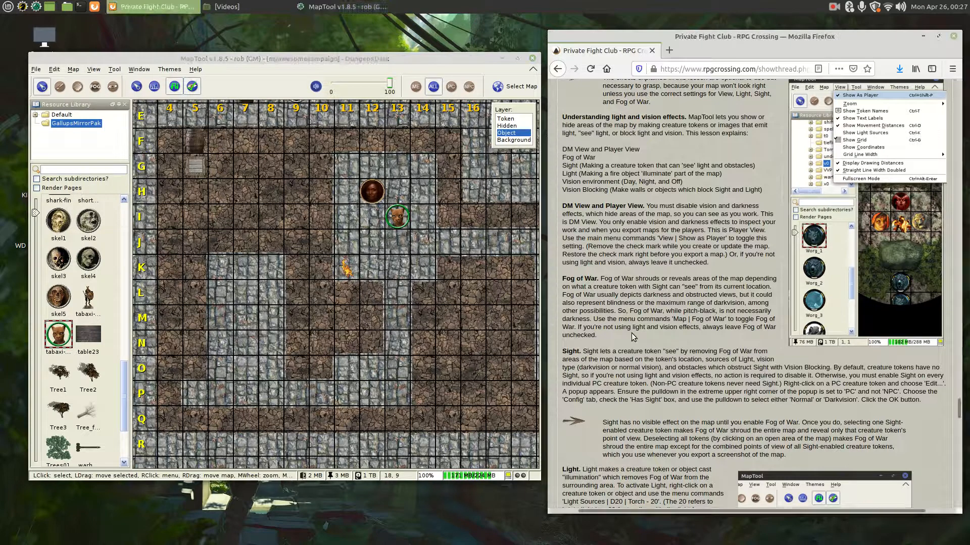
pyautogui.scroll(-3, 632, 334)
pyautogui.scroll(-9, 632, 335)
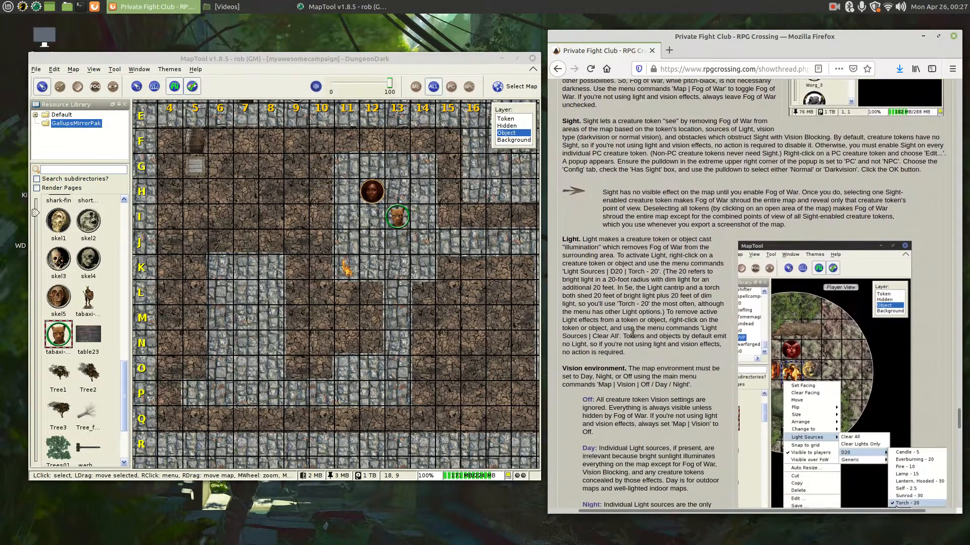
pyautogui.scroll(-2, 632, 335)
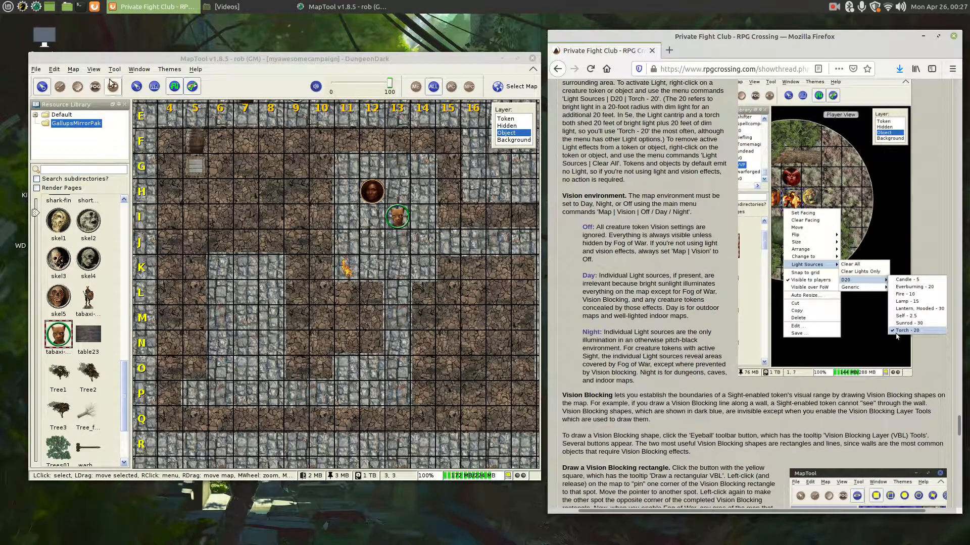
pyautogui.click(74, 69)
pyautogui.moveTo(107, 162)
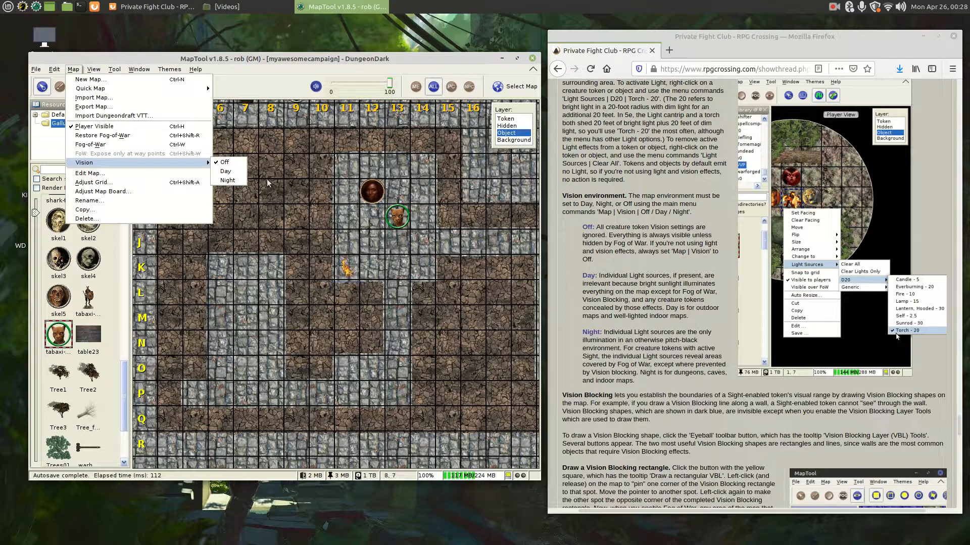
pyautogui.click(236, 181)
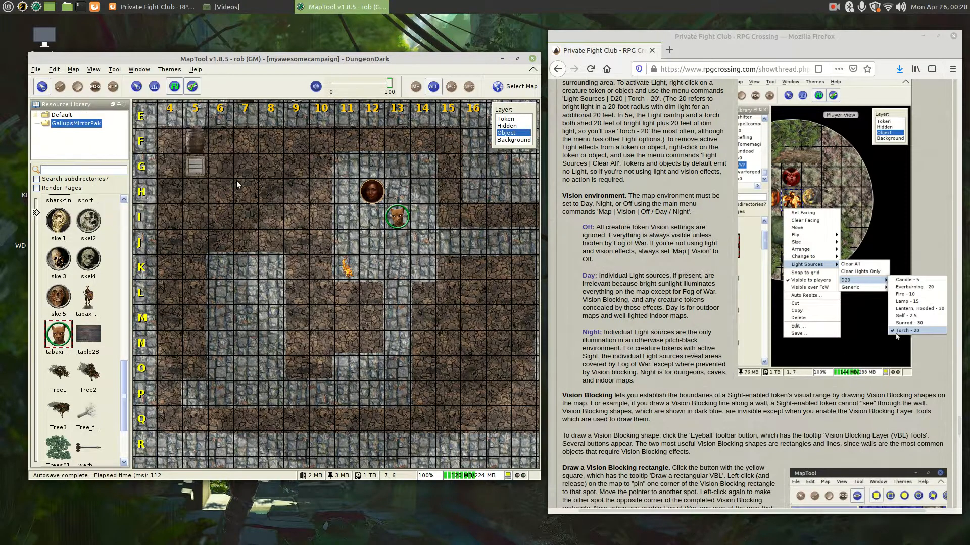
pyautogui.click(96, 71)
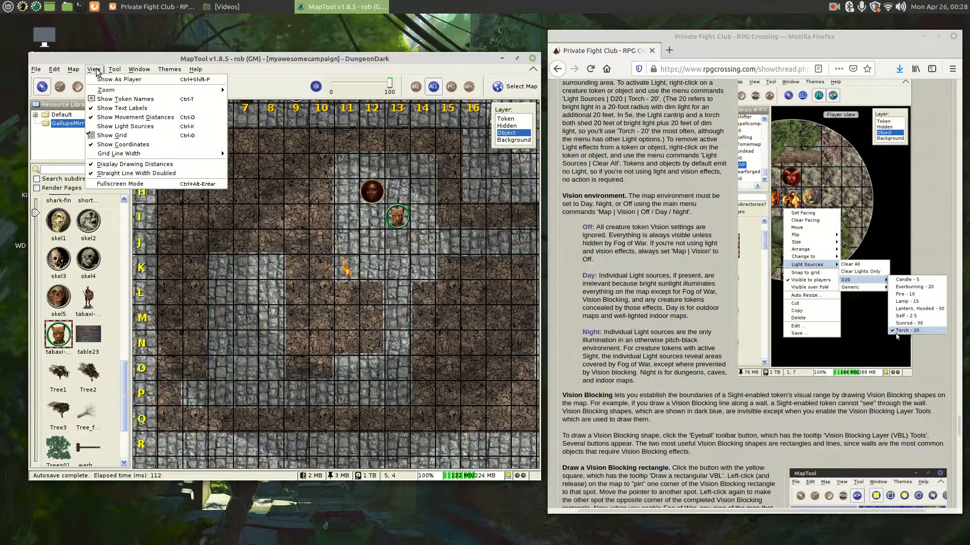
pyautogui.moveTo(73, 70)
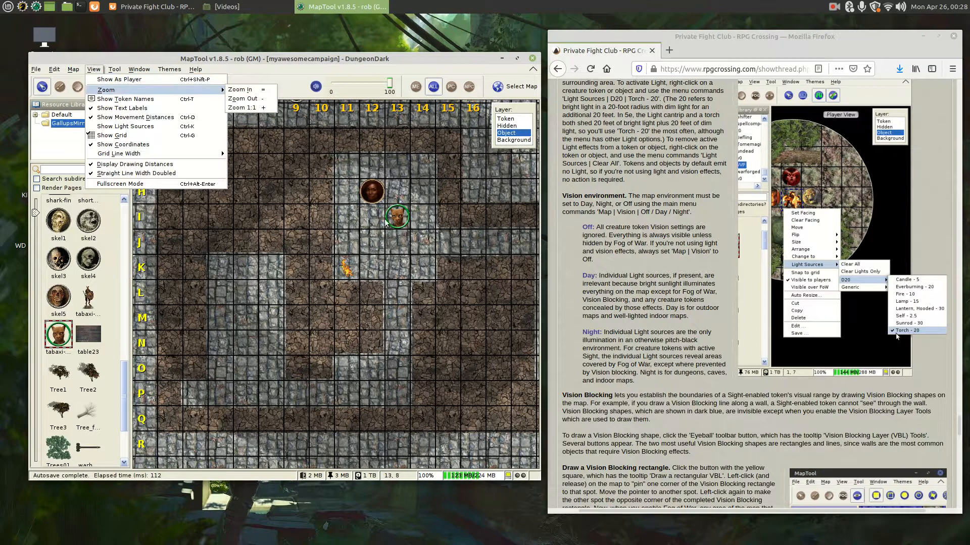
pyautogui.click(358, 212)
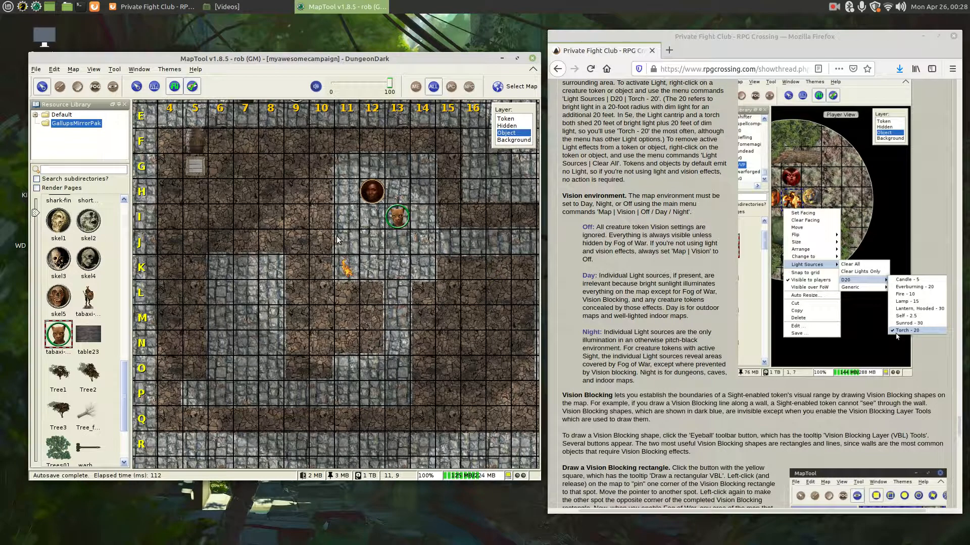
pyautogui.click(347, 273)
pyautogui.click(412, 176)
# Step: With the Background layer selected, draw vision-blocking rectangles over cells G7 to I9 and over the whole area from F4 to Q18
pyautogui.click(513, 141)
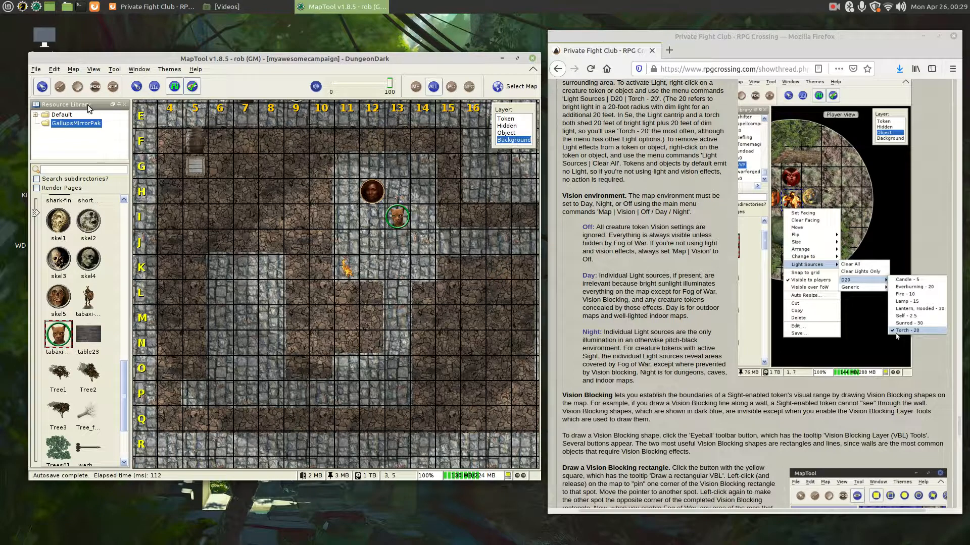
pyautogui.click(112, 88)
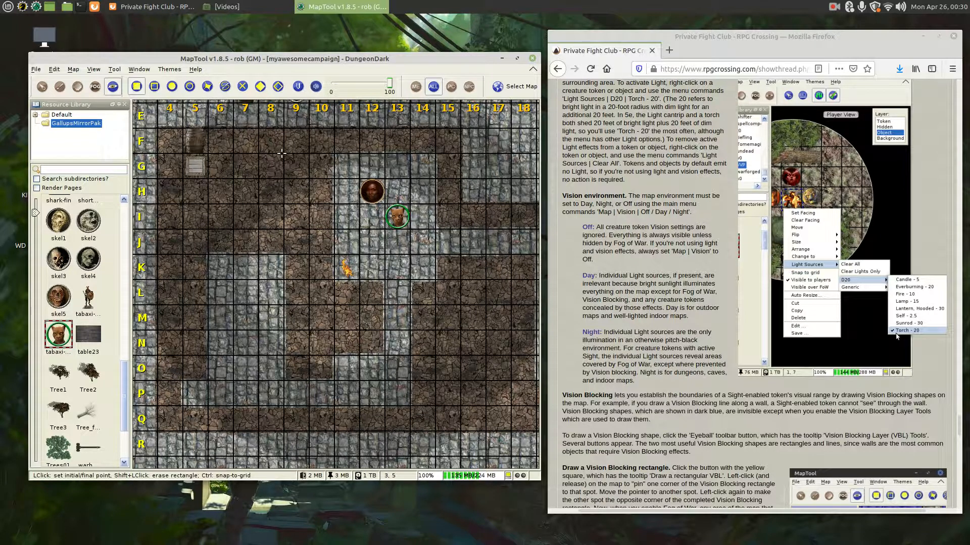
pyautogui.click(309, 153)
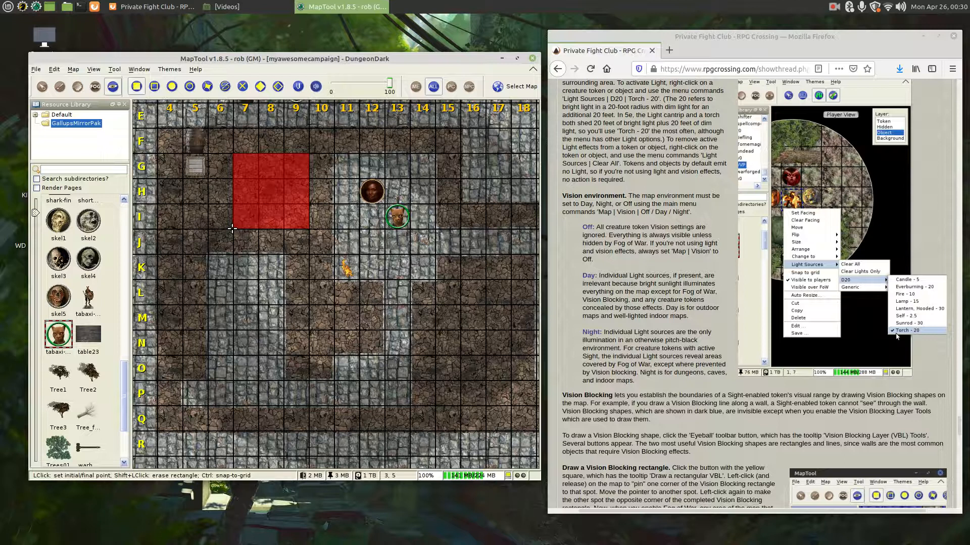
pyautogui.click(232, 229)
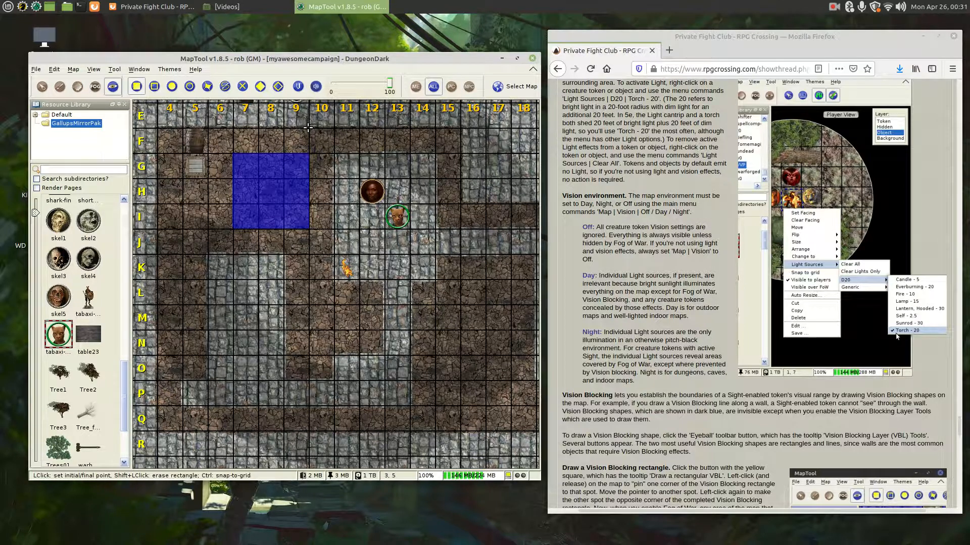
pyautogui.click(156, 128)
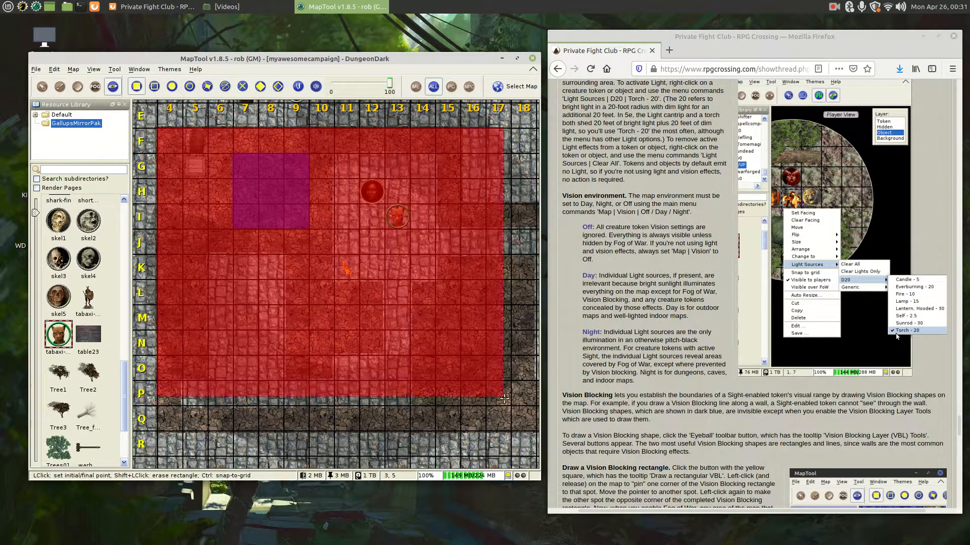
pyautogui.click(537, 431)
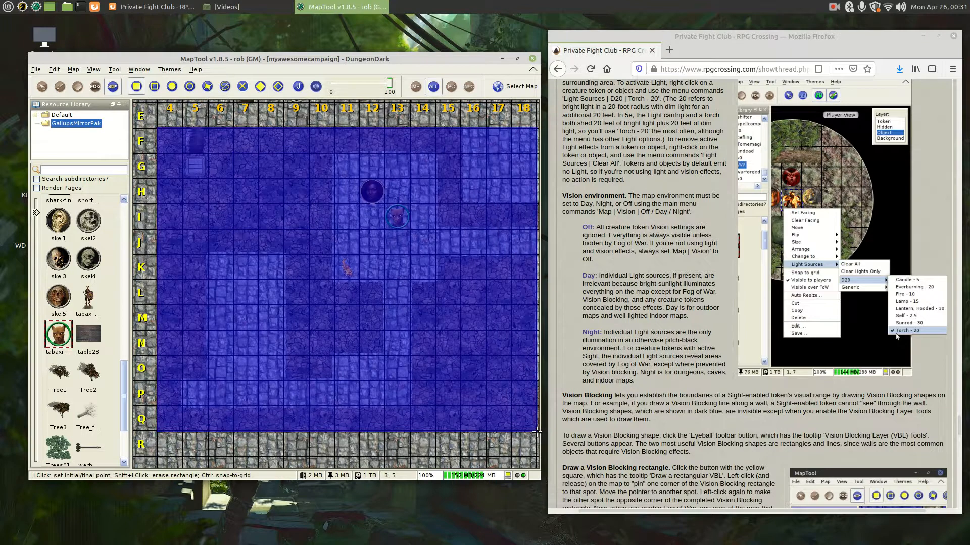
# Step: Erase the vision blocking over the room at cells G11 to K14 and the corridor at L13 to P13
pyautogui.click(331, 150)
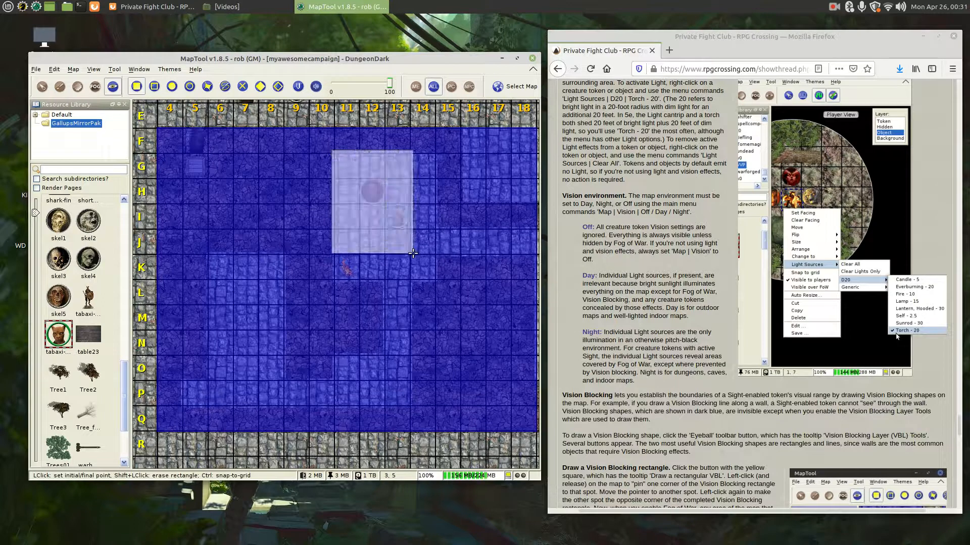
pyautogui.click(439, 282)
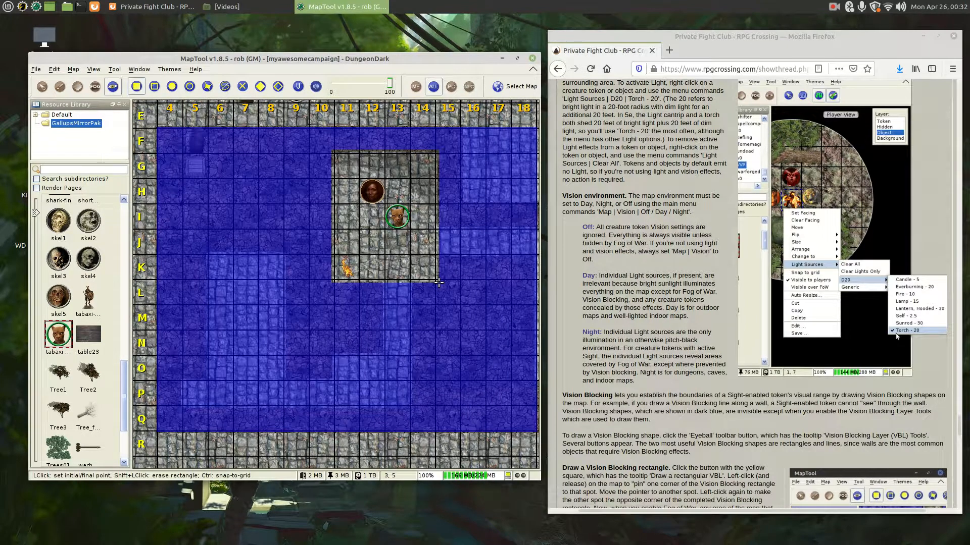
pyautogui.click(381, 277)
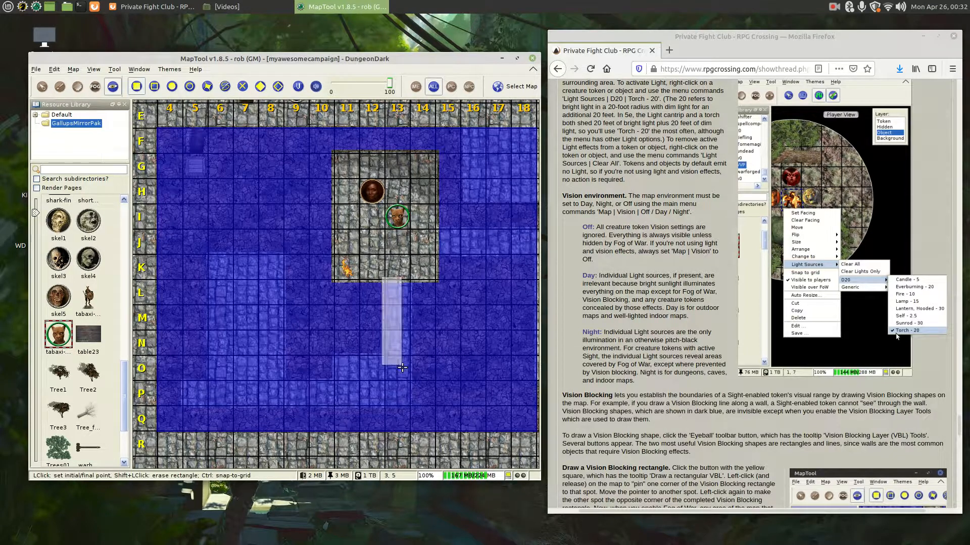
pyautogui.click(413, 407)
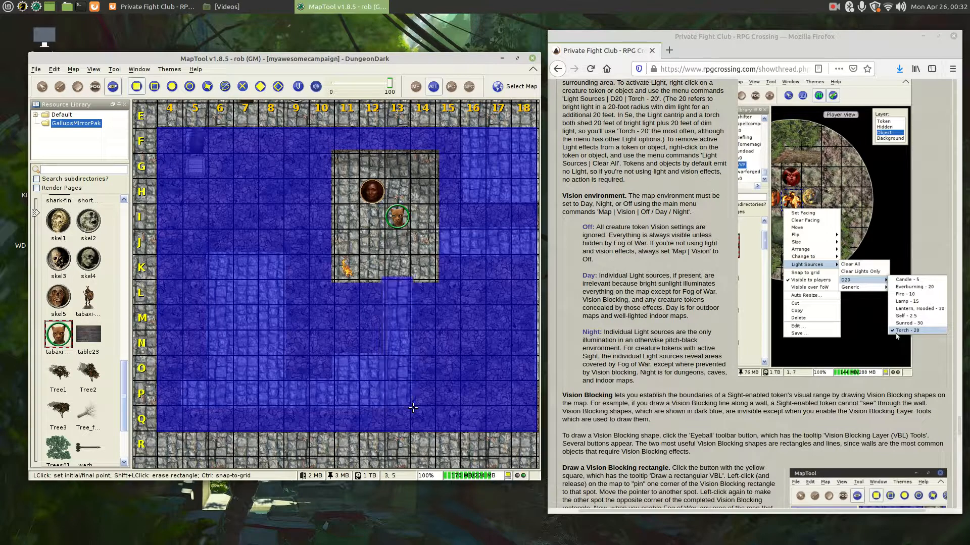
pyautogui.click(379, 274)
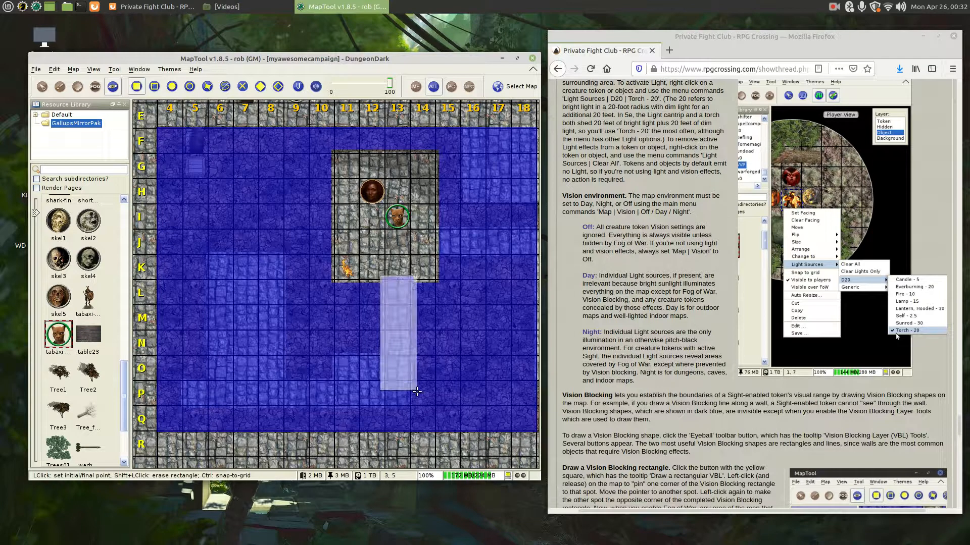
pyautogui.keyDown('shift'); pyautogui.click(413, 407); pyautogui.keyUp('shift')
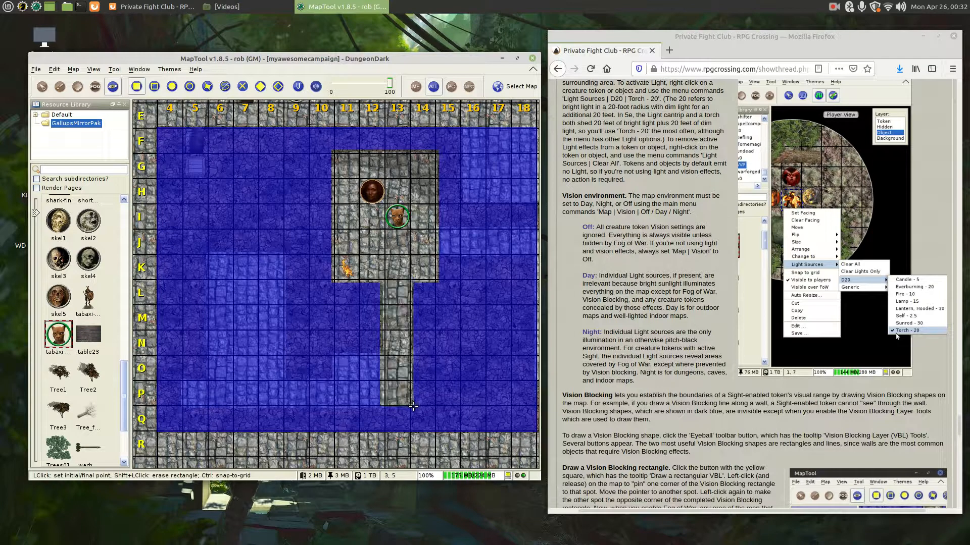
# Step: Erase the vision blocking over cells O11 to P12, the corridor P5 to P10, and the room K6 to O8
pyautogui.click(384, 352)
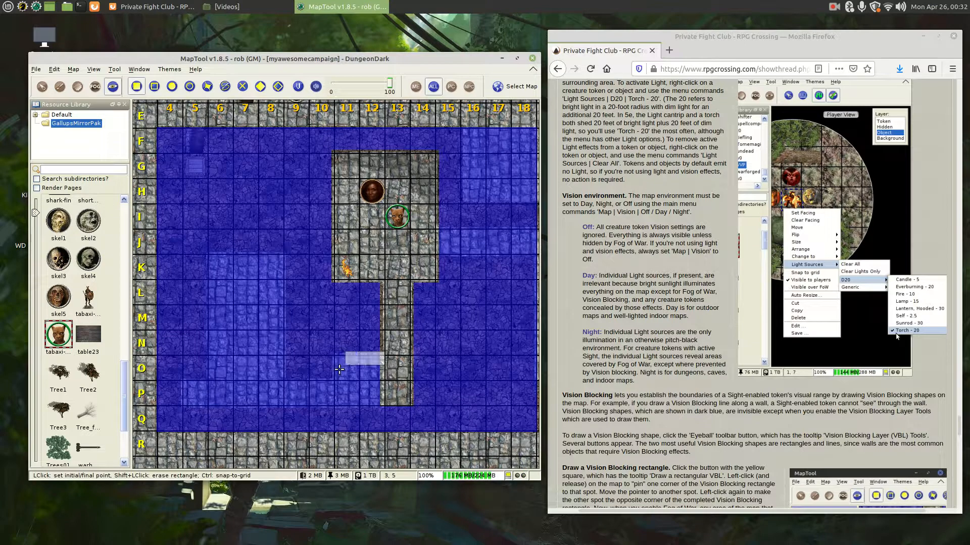
pyautogui.keyDown('shift'); pyautogui.click(331, 408); pyautogui.keyUp('shift')
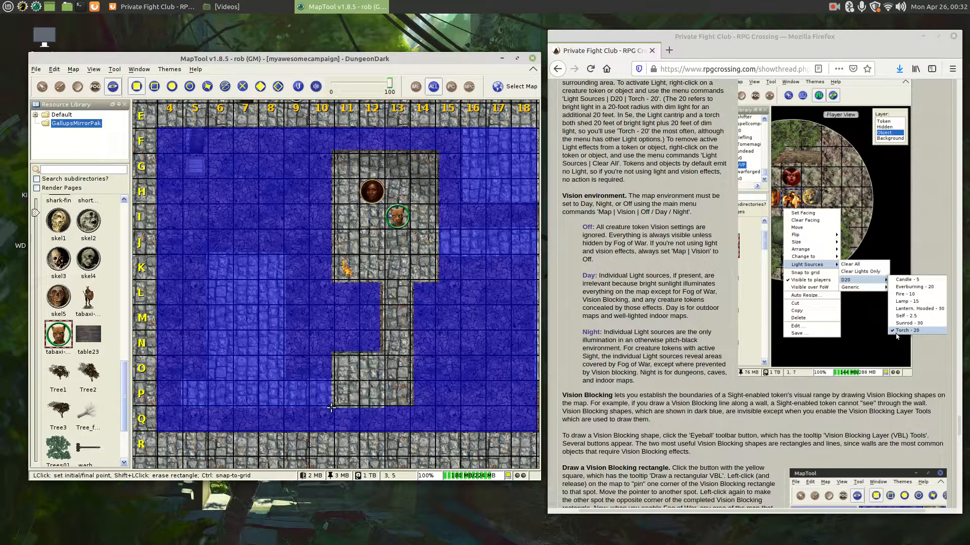
pyautogui.click(336, 375)
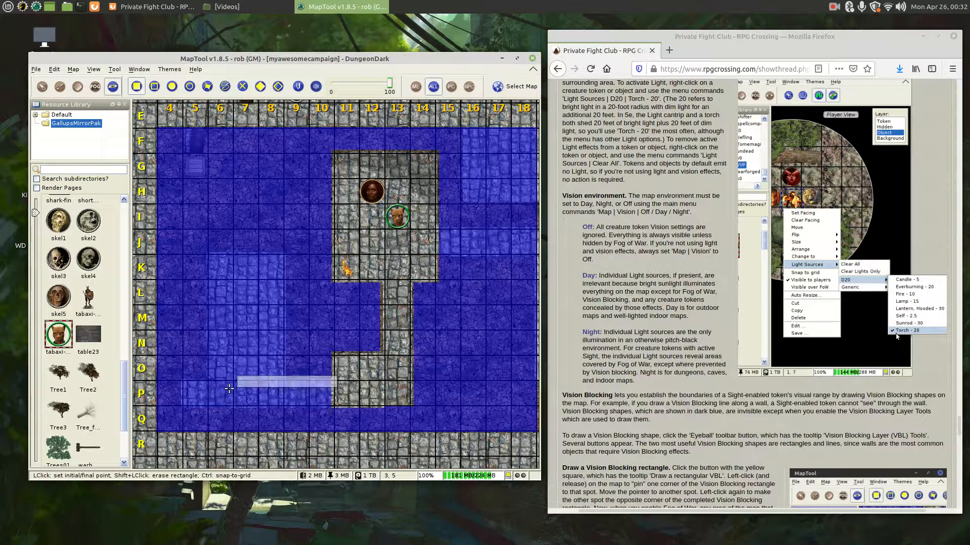
pyautogui.keyDown('shift'); pyautogui.click(180, 409); pyautogui.keyUp('shift')
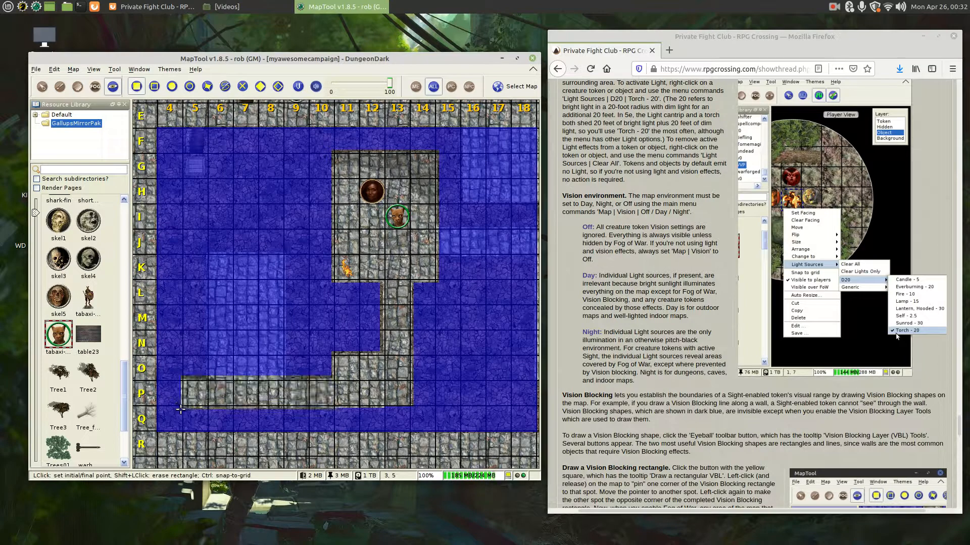
pyautogui.click(204, 250)
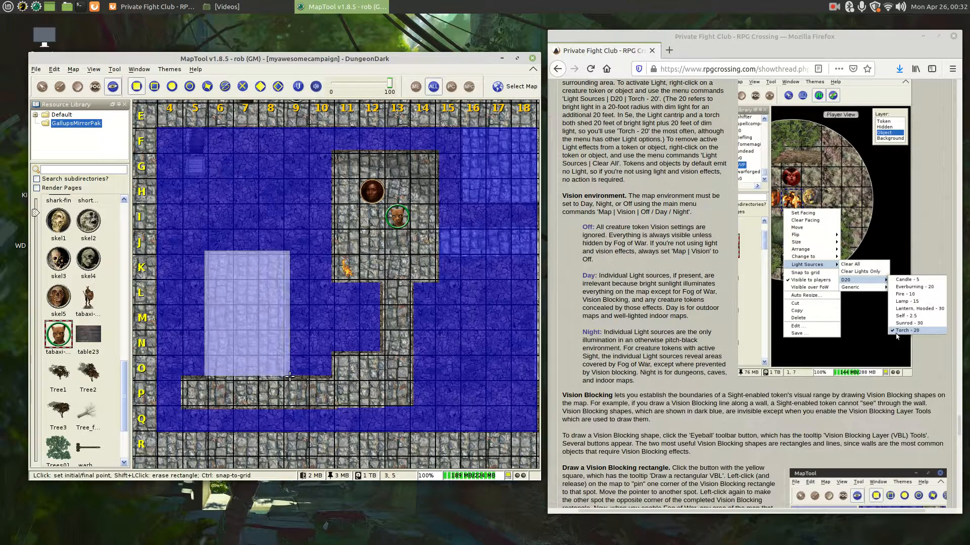
pyautogui.keyDown('shift'); pyautogui.click(288, 377); pyautogui.keyUp('shift')
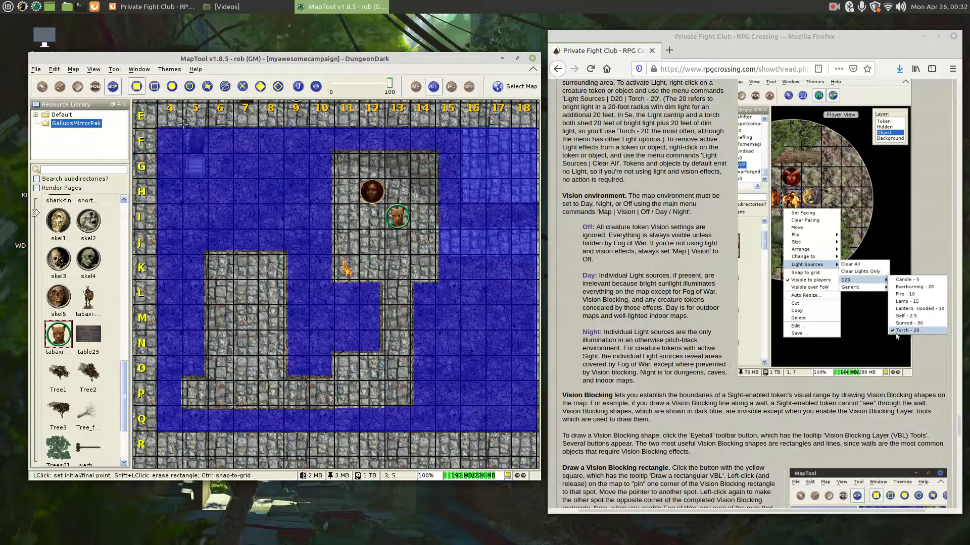
# Step: Leave vision-blocking drawing and turn on Fog-of-War for the map
pyautogui.click(41, 86)
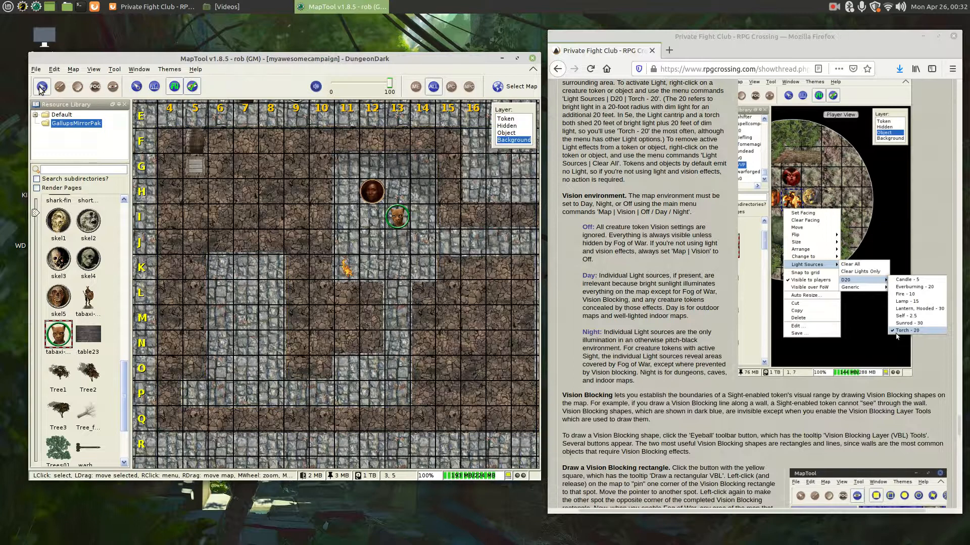
pyautogui.click(93, 70)
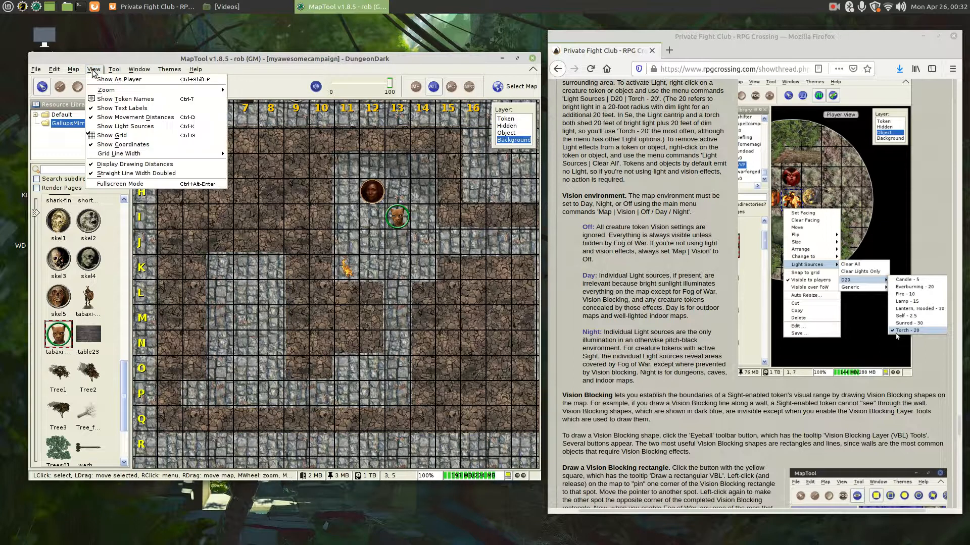
pyautogui.moveTo(72, 70)
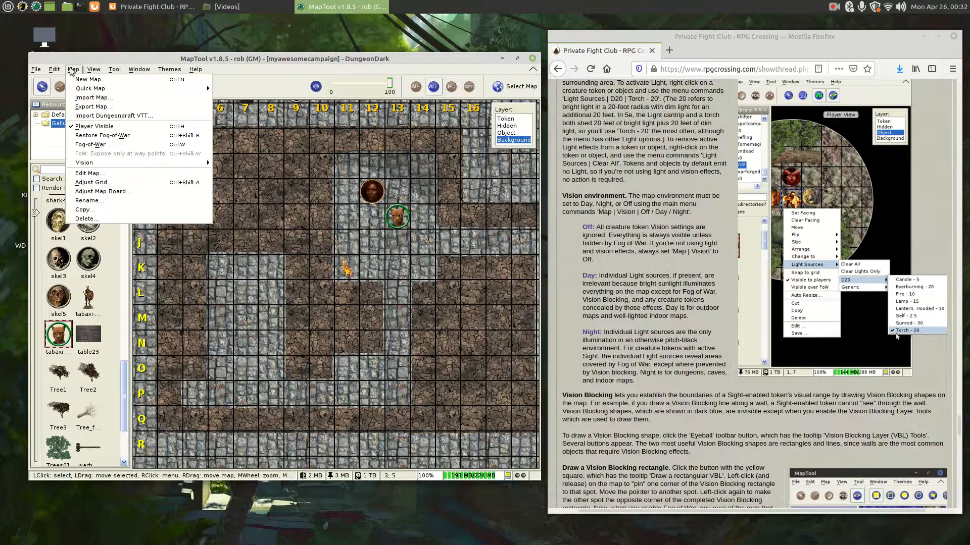
pyautogui.click(89, 146)
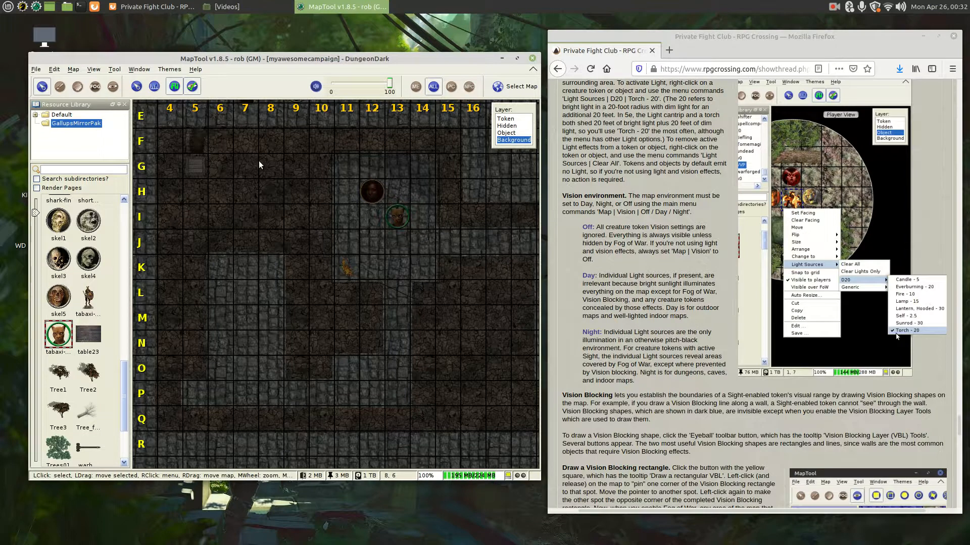
# Step: On the Token layer, expose only the currently visible area for the tabaxi token at I13
pyautogui.click(510, 118)
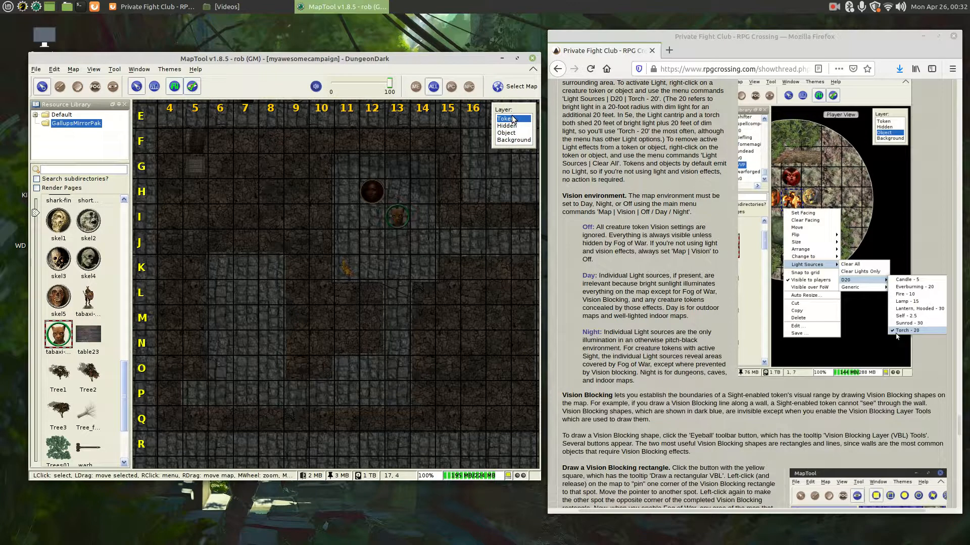
pyautogui.rightClick(398, 215)
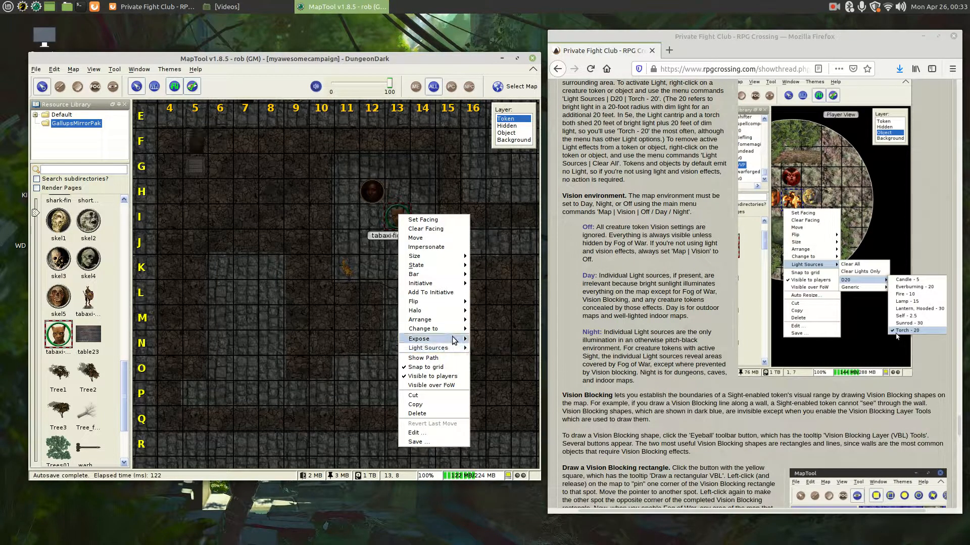
pyautogui.moveTo(455, 341)
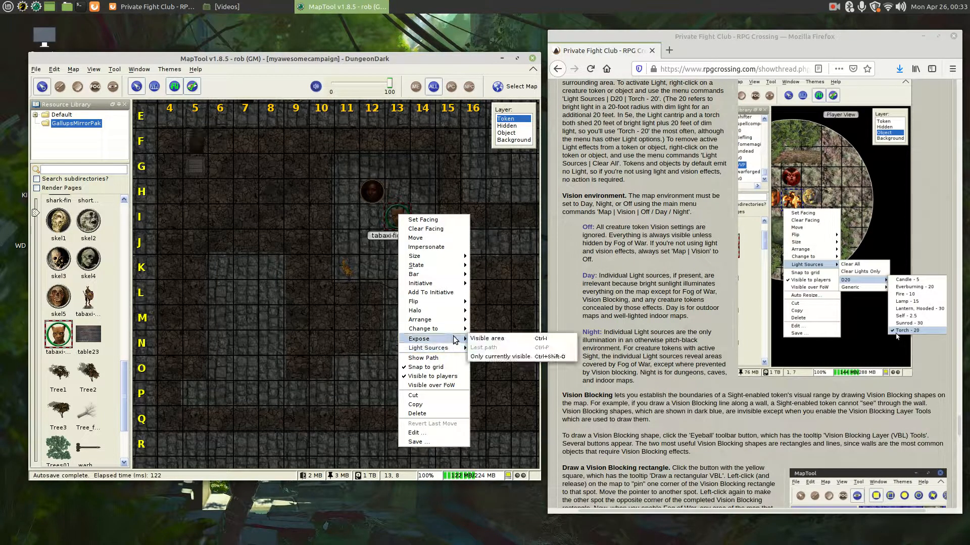
pyautogui.click(495, 357)
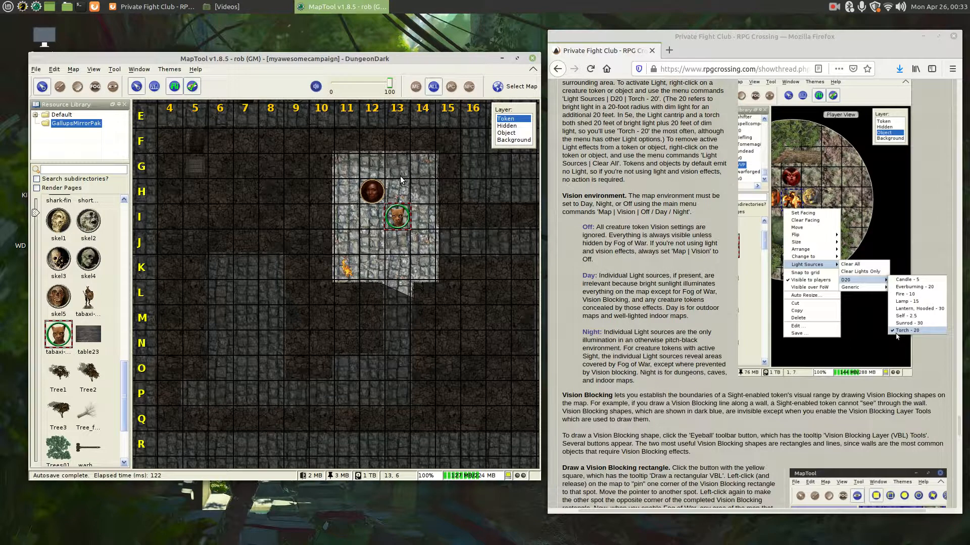
# Step: Check the tabaxi token's sight configuration without changing it, and show the map as a player
pyautogui.click(373, 192)
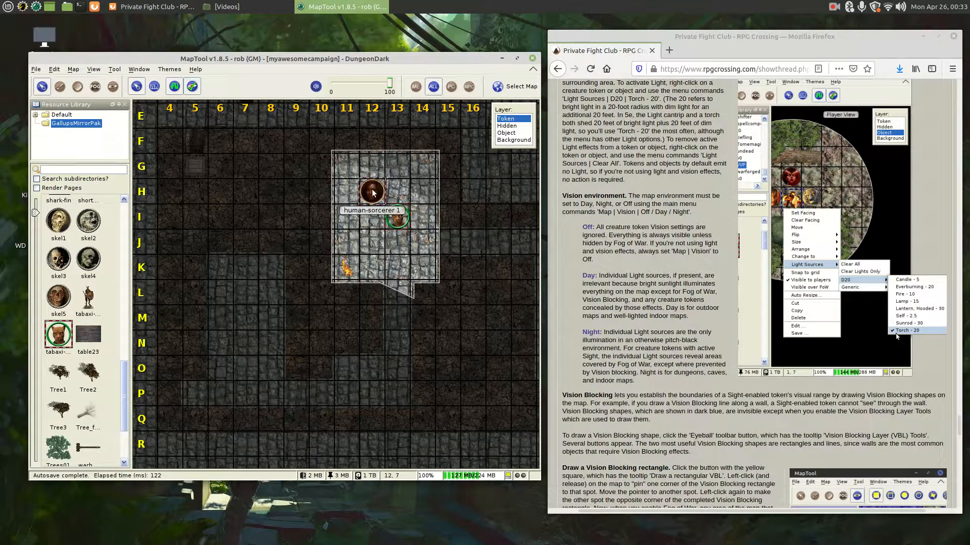
pyautogui.doubleClick(398, 219)
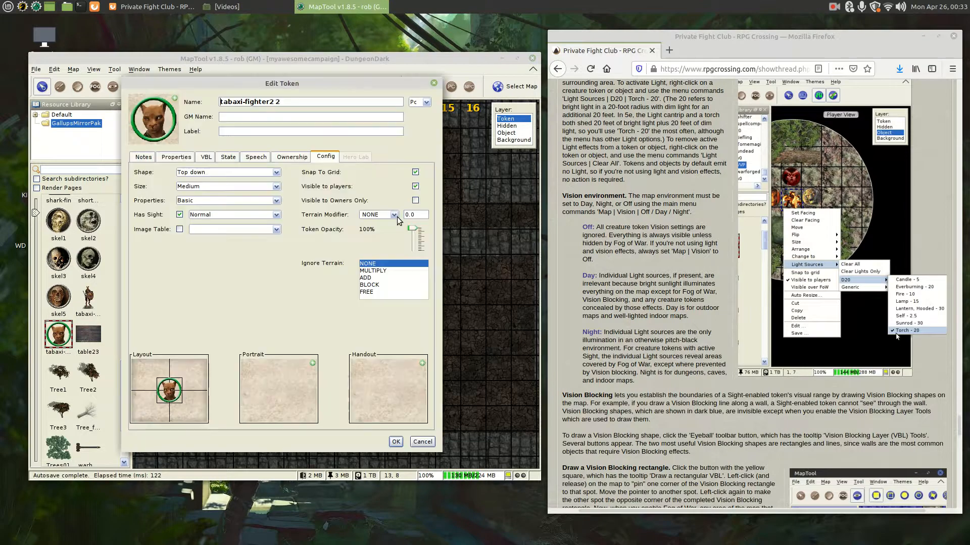
pyautogui.click(414, 443)
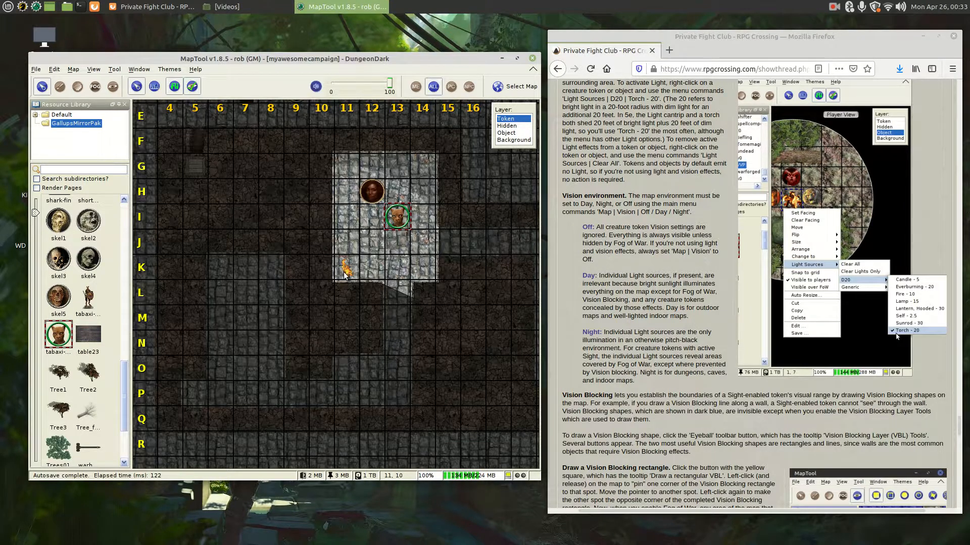
pyautogui.click(94, 71)
pyautogui.click(101, 82)
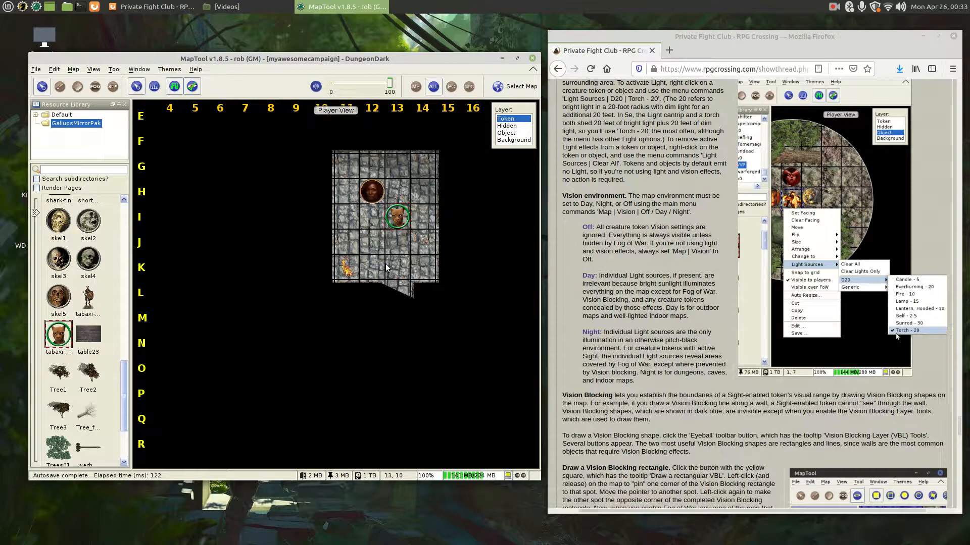
# Step: On the Object layer, check the flame object's configuration without changing it and move the flame from cell K11 to K13
pyautogui.click(514, 133)
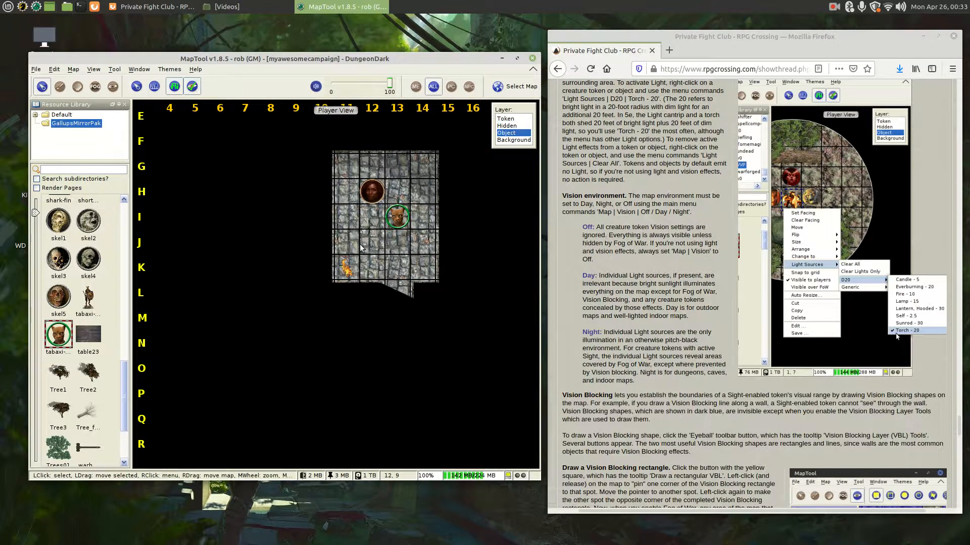
pyautogui.doubleClick(346, 269)
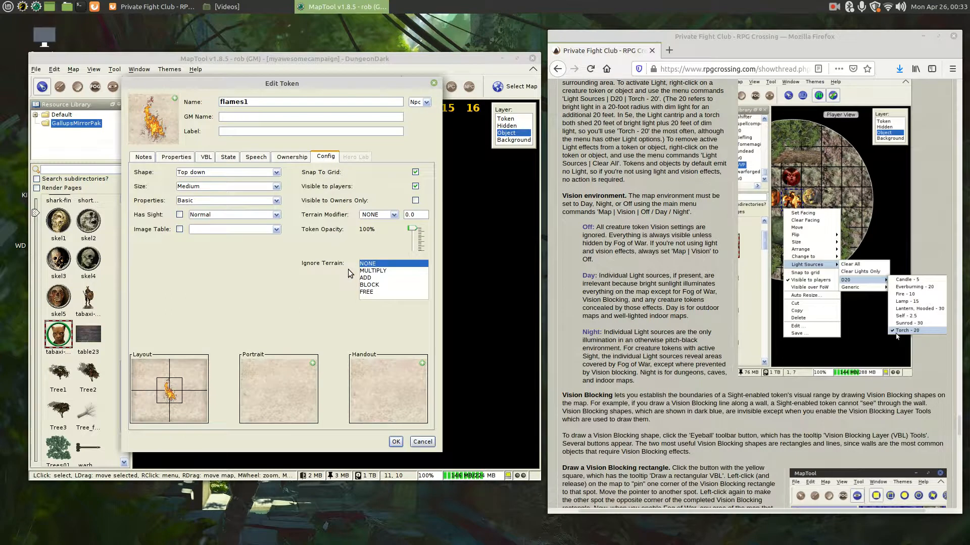
pyautogui.click(420, 442)
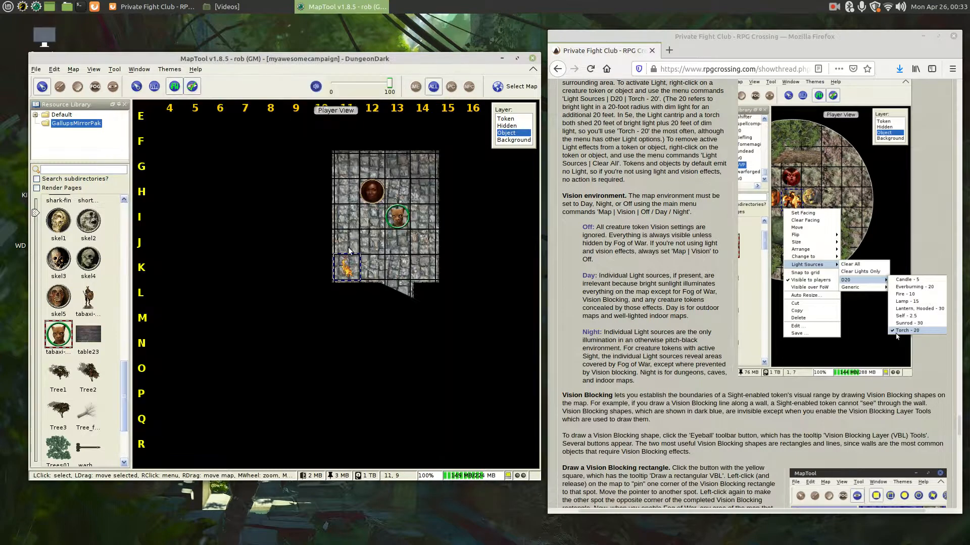
pyautogui.moveTo(346, 269); pyautogui.dragTo(392, 269)
# Step: Return to the Token layer and re-expose only the area currently visible to the tabaxi token at I13
pyautogui.click(395, 220)
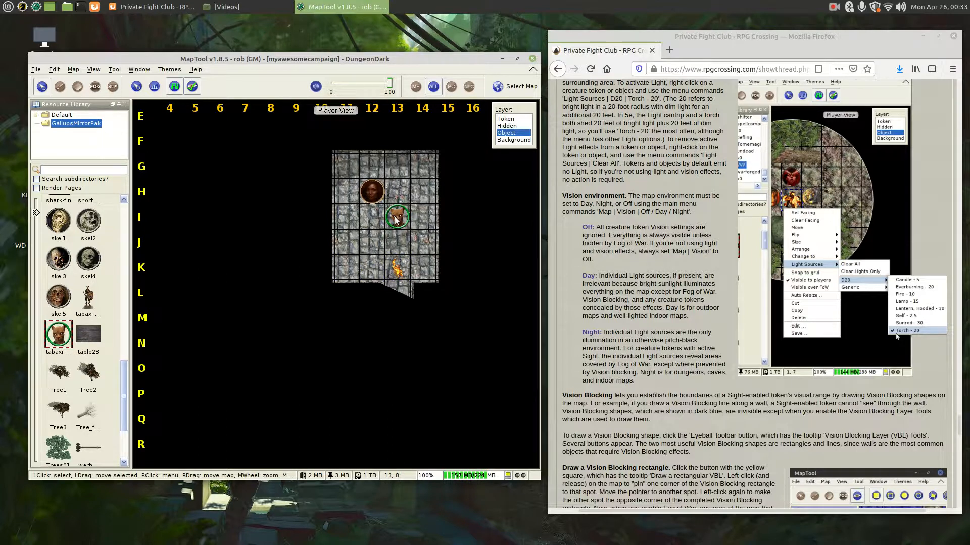
pyautogui.click(506, 119)
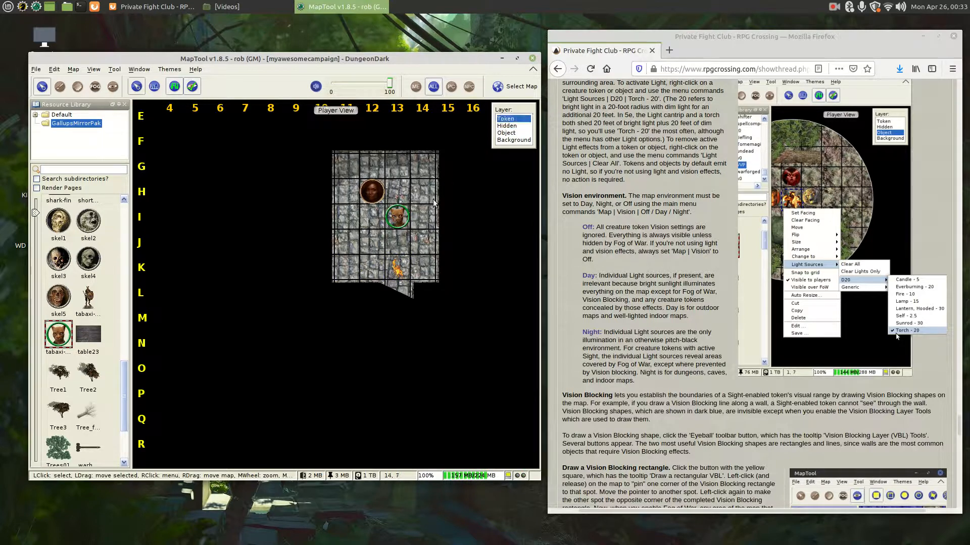
pyautogui.rightClick(398, 217)
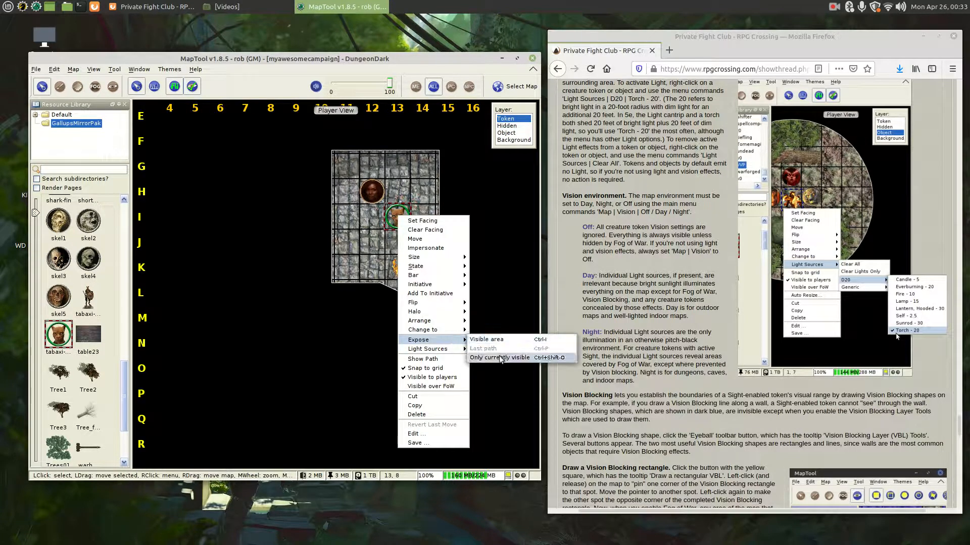
pyautogui.click(499, 360)
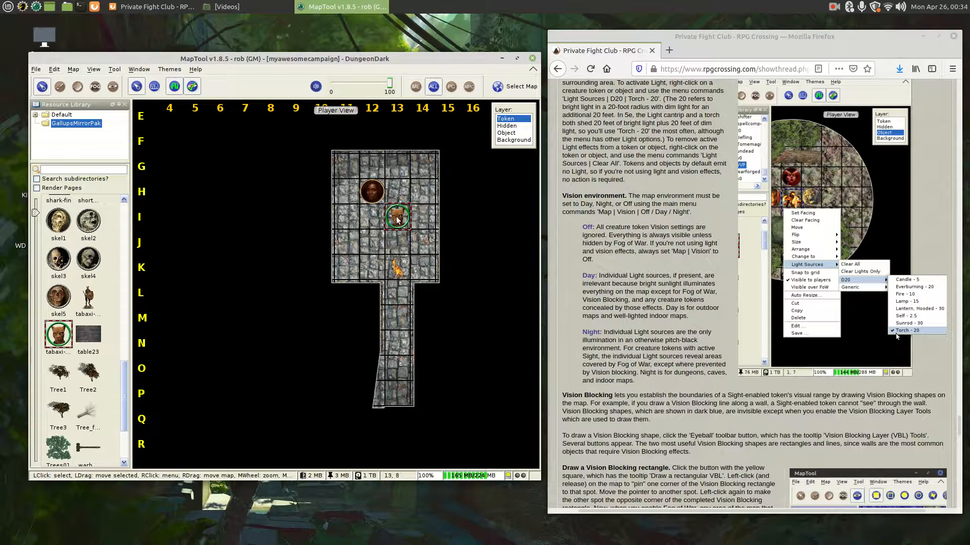
# Step: Move the tabaxi token from cell I13 to K11 and expose the last path it travelled
pyautogui.moveTo(398, 220); pyautogui.dragTo(352, 267)
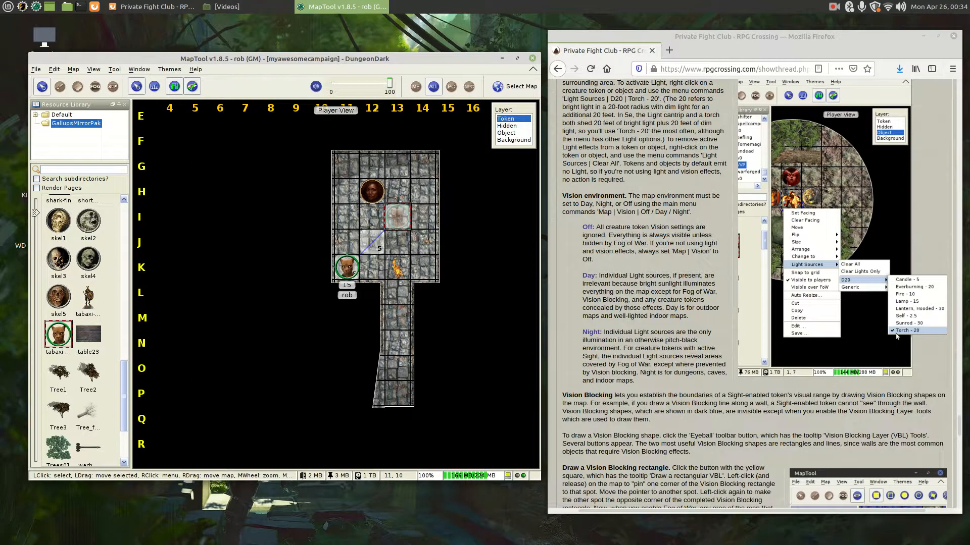
pyautogui.rightClick(345, 267)
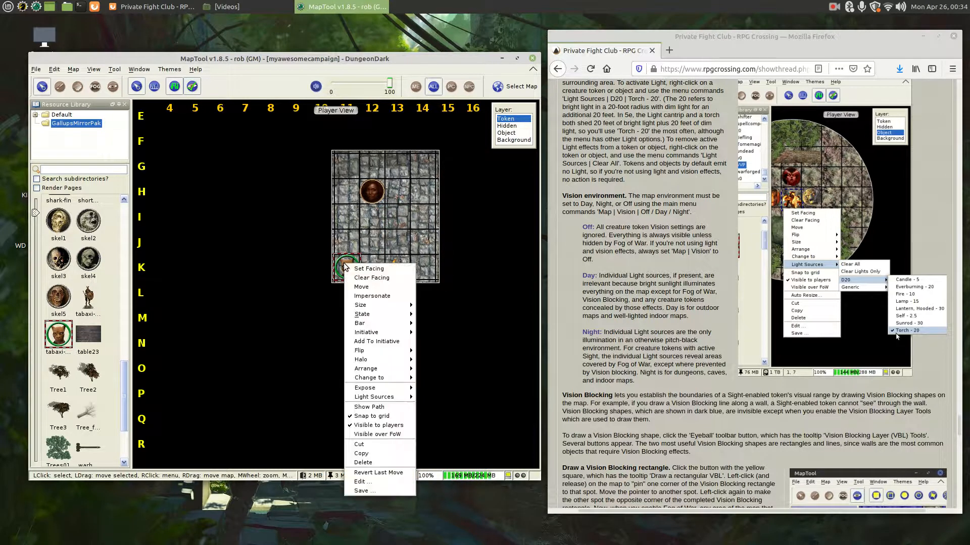
pyautogui.moveTo(393, 389)
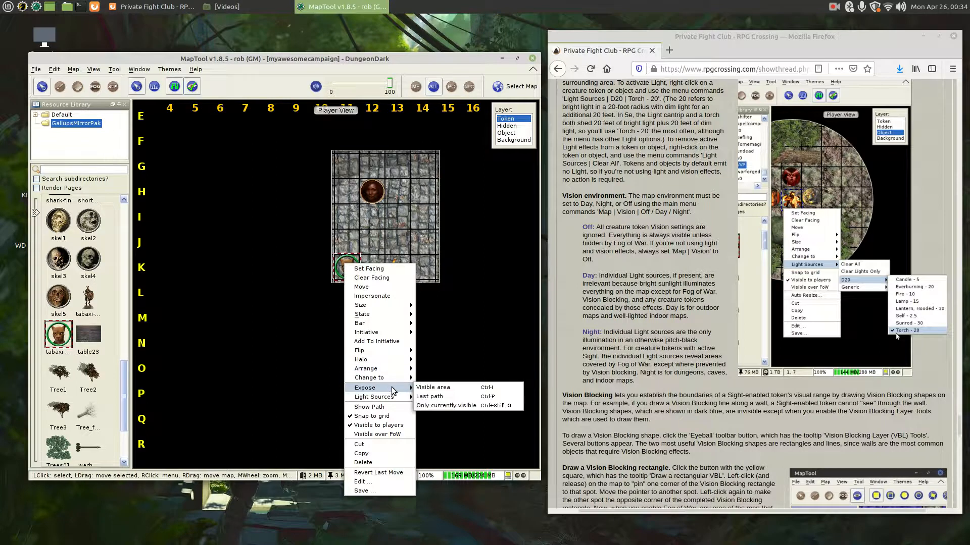
pyautogui.click(431, 397)
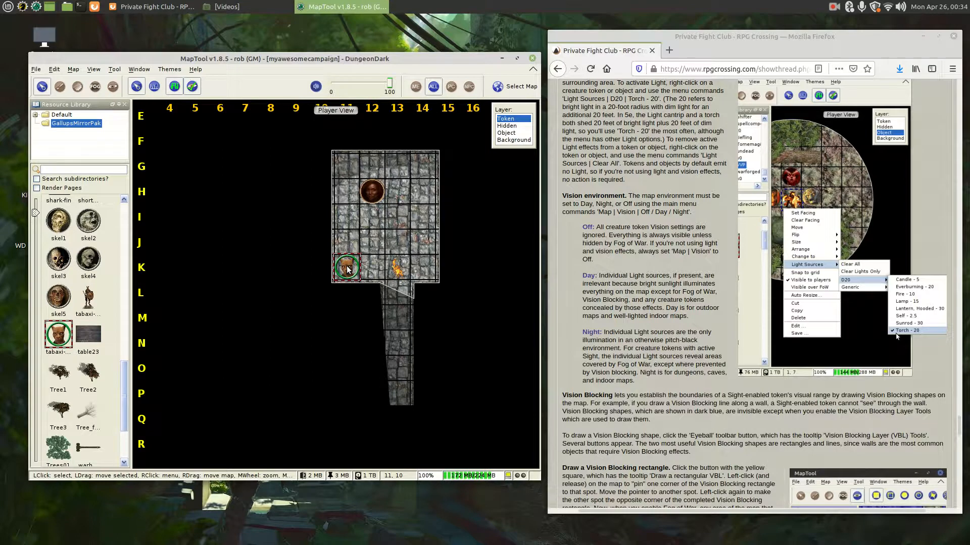
# Step: Move the human token from cell H12 to I13 and re-expose only the area currently visible to it
pyautogui.click(372, 192)
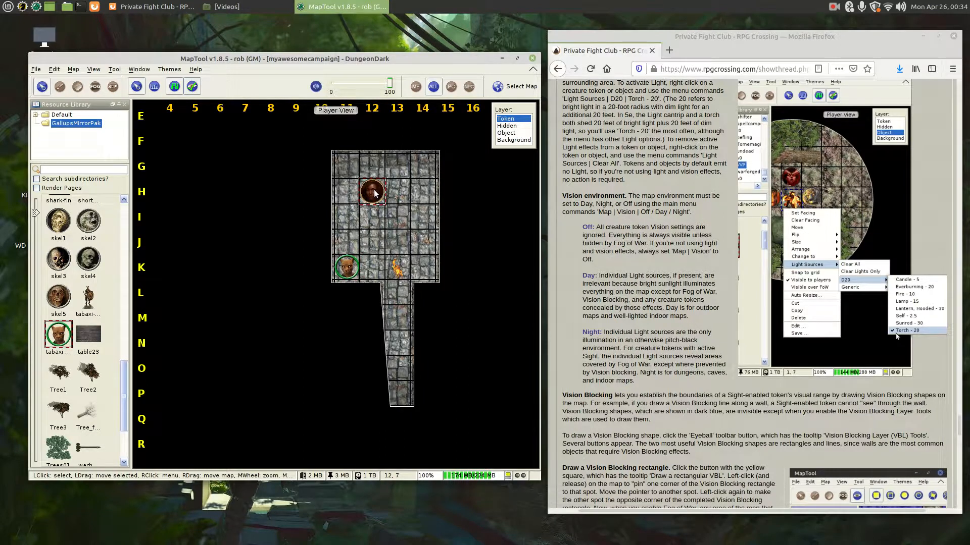
pyautogui.moveTo(374, 194); pyautogui.dragTo(396, 217)
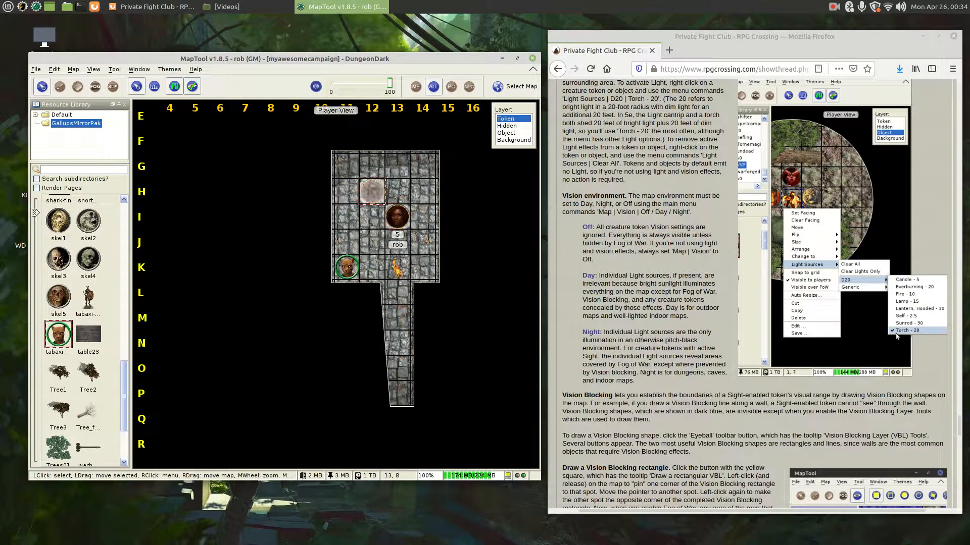
pyautogui.rightClick(397, 217)
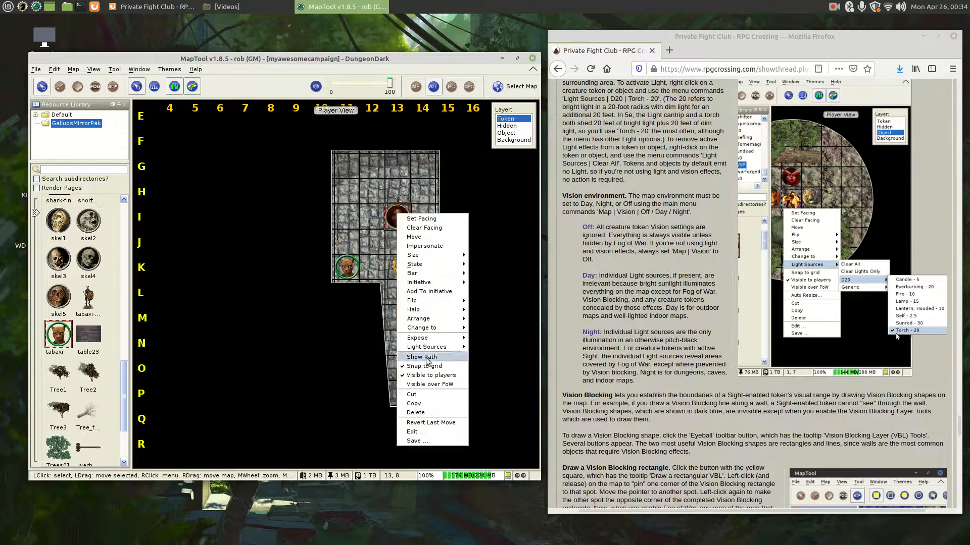
pyautogui.moveTo(449, 342)
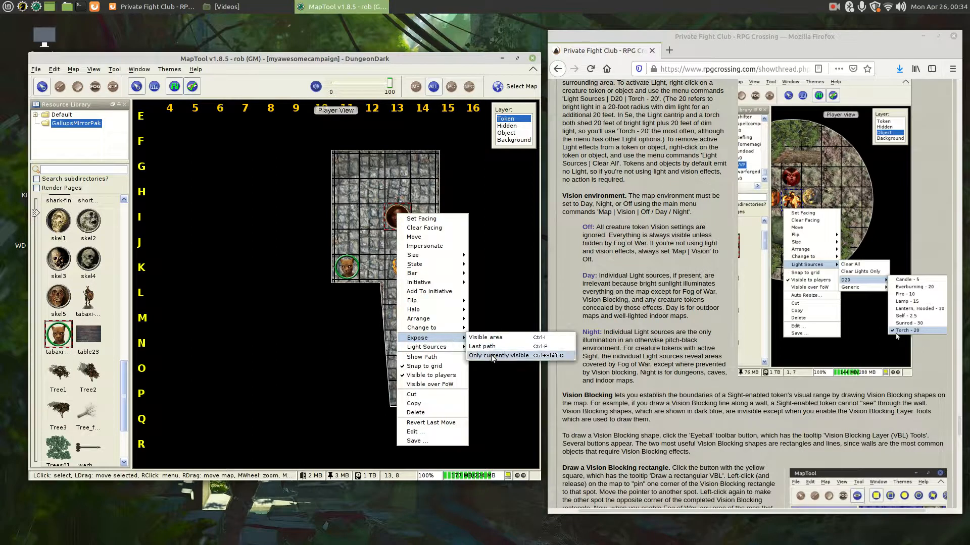
pyautogui.click(491, 355)
pyautogui.click(417, 255)
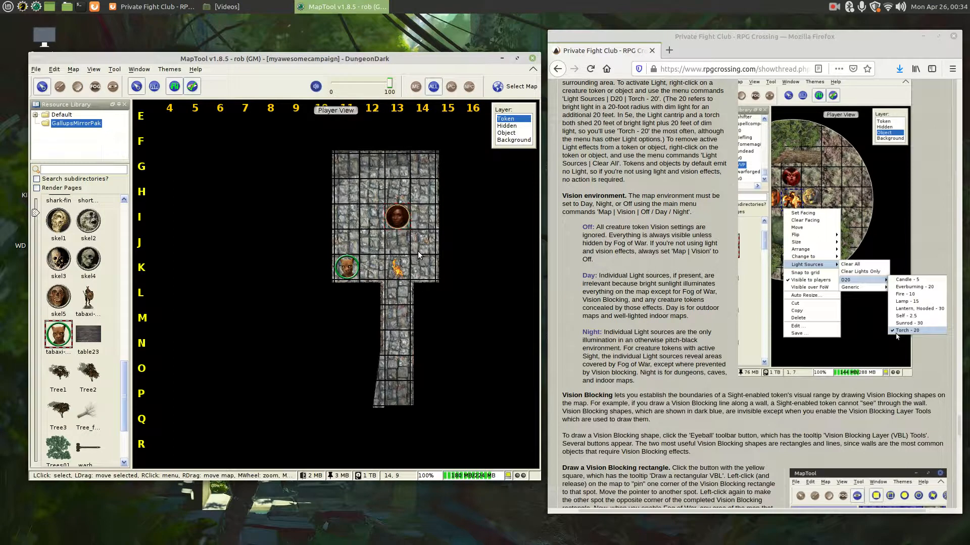
# Step: Compare what the tabaxi token at K11 and the human token at I13 each see by selecting them in turn
pyautogui.click(346, 268)
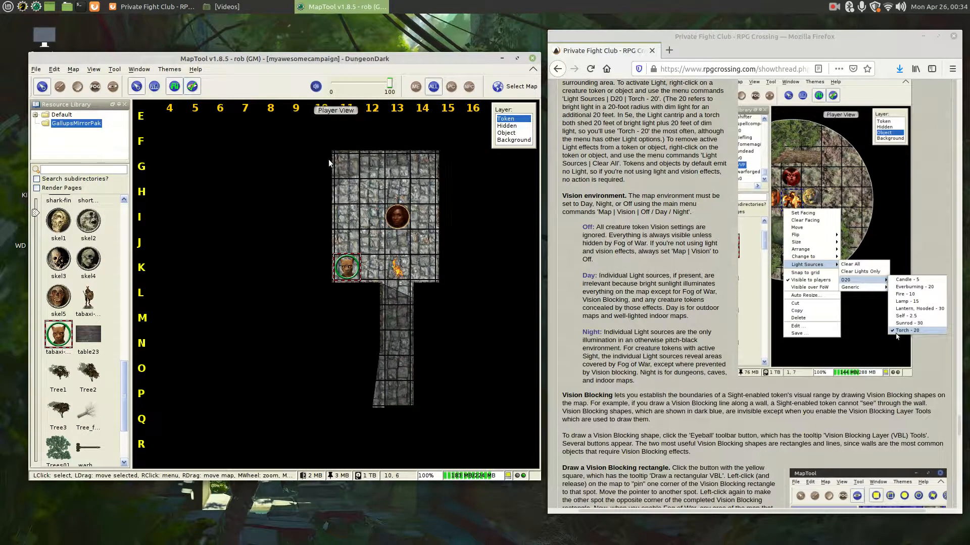
pyautogui.click(399, 221)
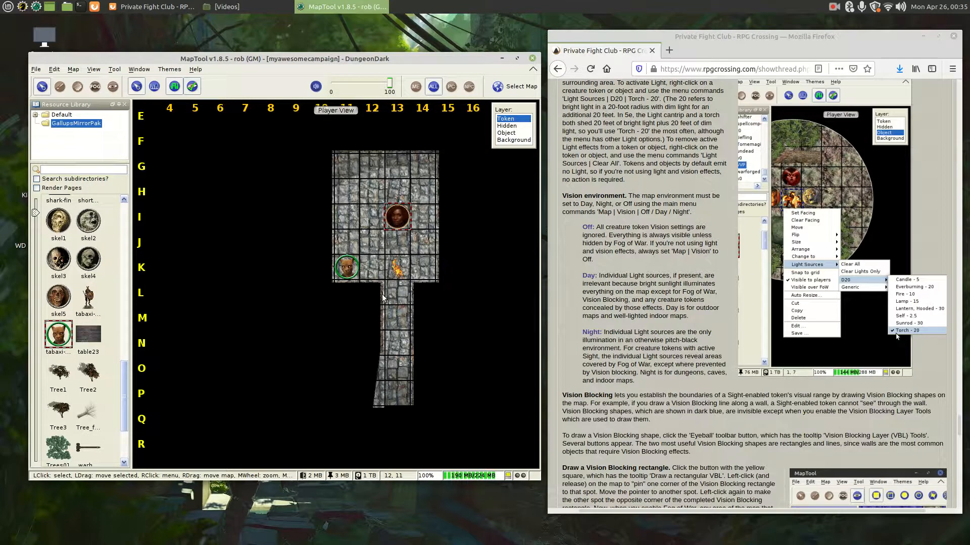
pyautogui.click(345, 268)
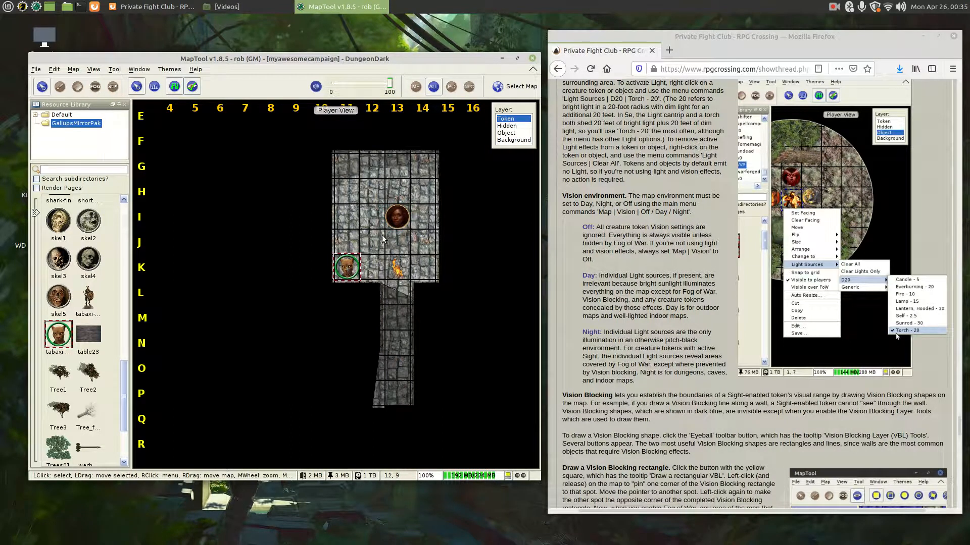
pyautogui.click(397, 221)
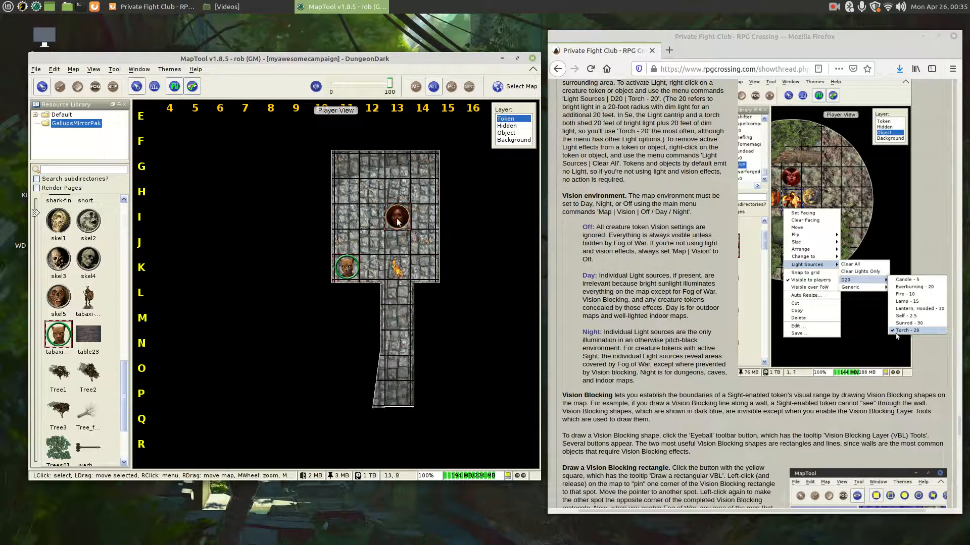
pyautogui.click(364, 226)
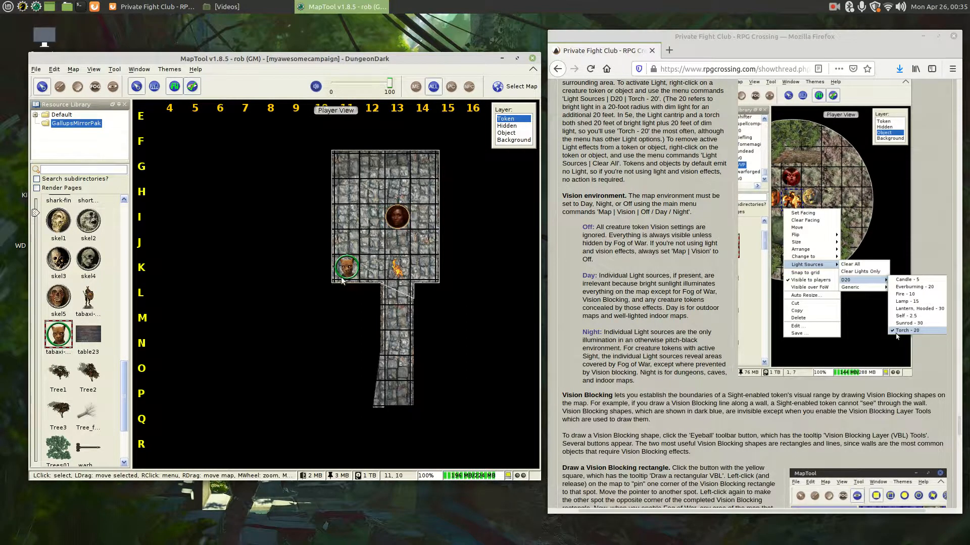
pyautogui.click(373, 244)
pyautogui.click(377, 198)
# Step: Give the human token at I13 the D20 light source Torch - 20
pyautogui.click(396, 218)
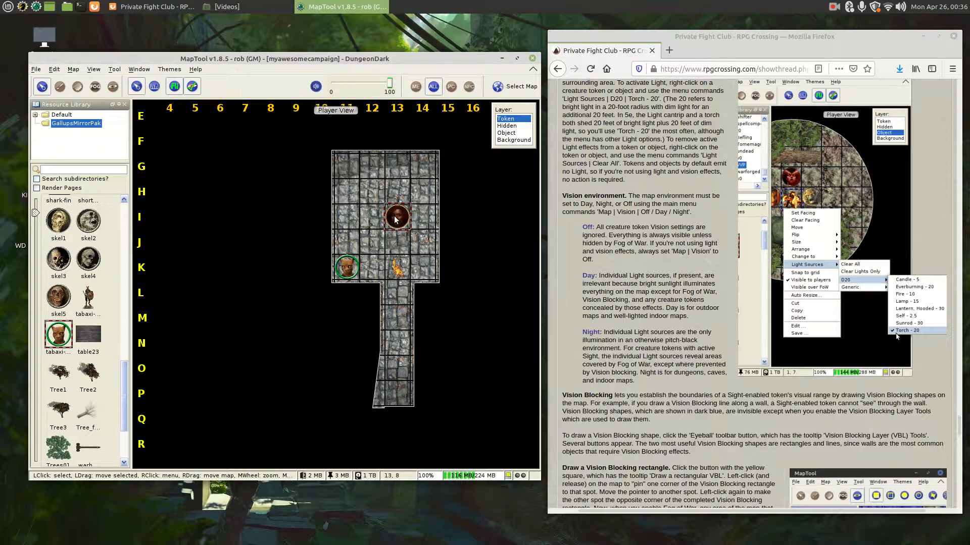
pyautogui.rightClick(396, 219)
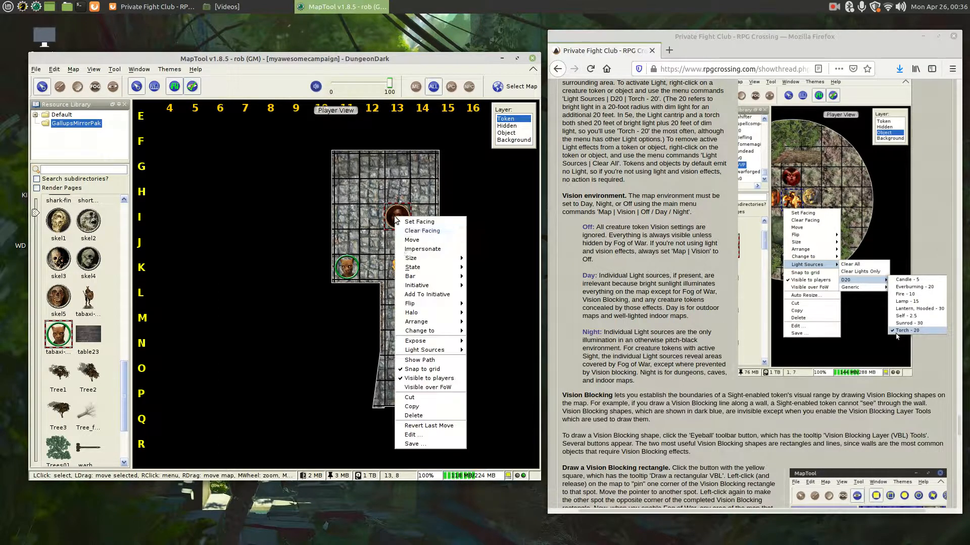
pyautogui.moveTo(421, 330)
pyautogui.moveTo(437, 354)
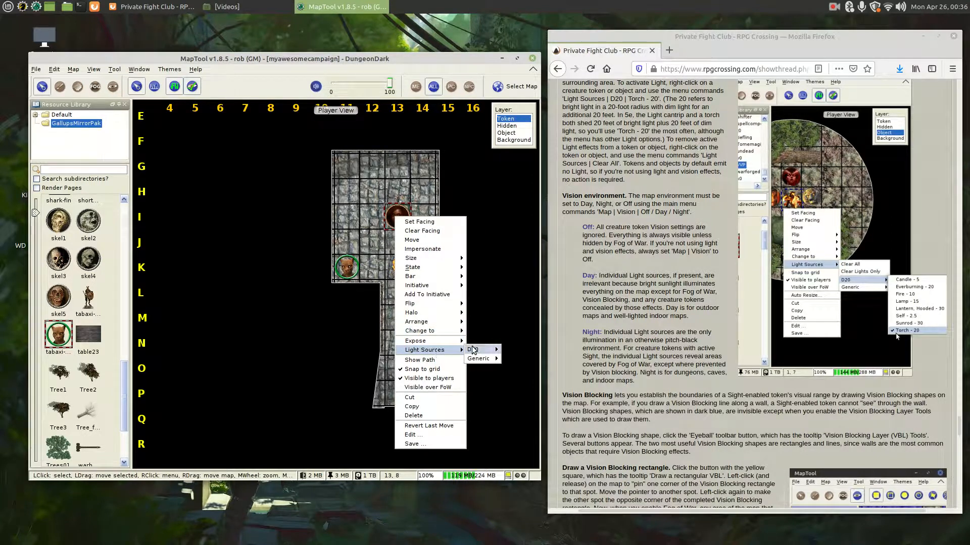
pyautogui.moveTo(482, 349)
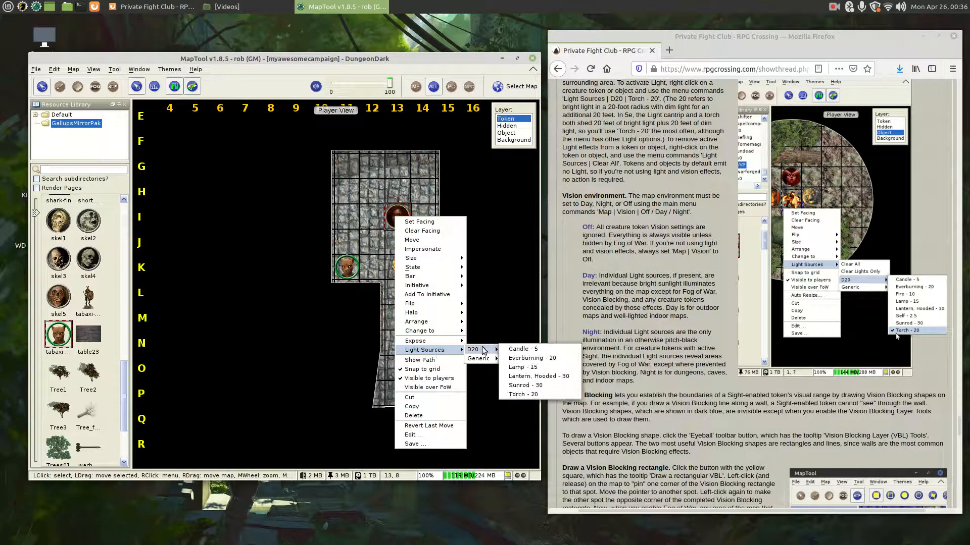
pyautogui.click(520, 394)
pyautogui.click(423, 249)
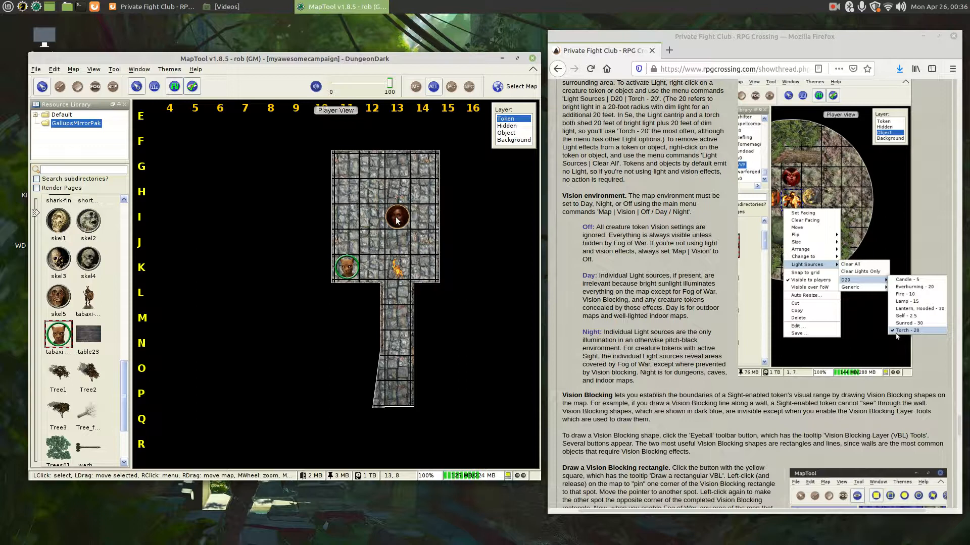
# Step: Move the human token from cell I13 down the corridor to O13 and expose only its currently visible area
pyautogui.moveTo(398, 221); pyautogui.dragTo(406, 369)
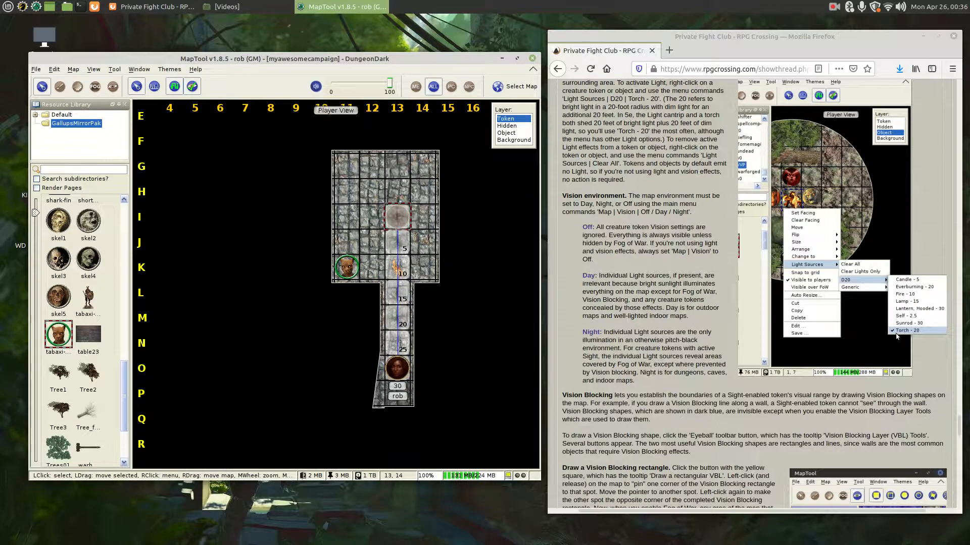
pyautogui.rightClick(399, 369)
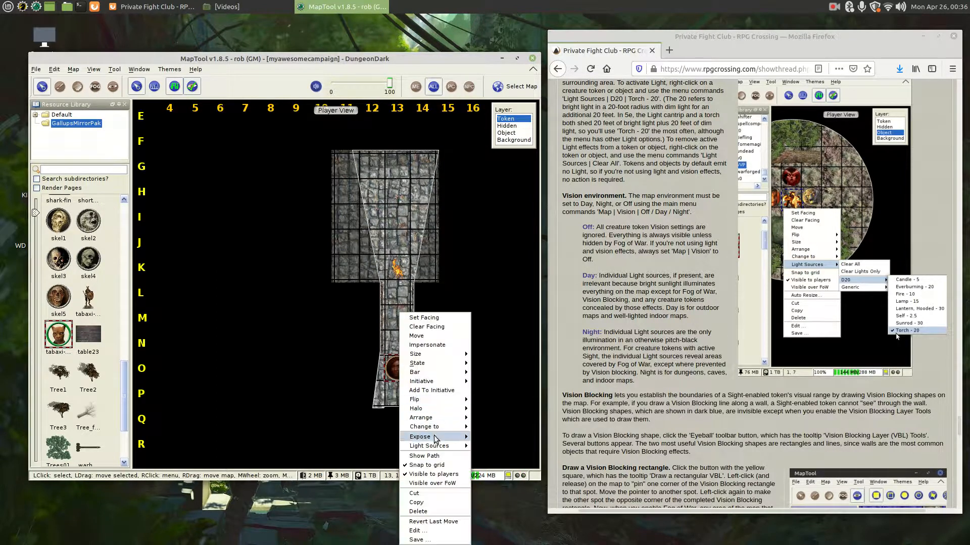
pyautogui.moveTo(434, 438)
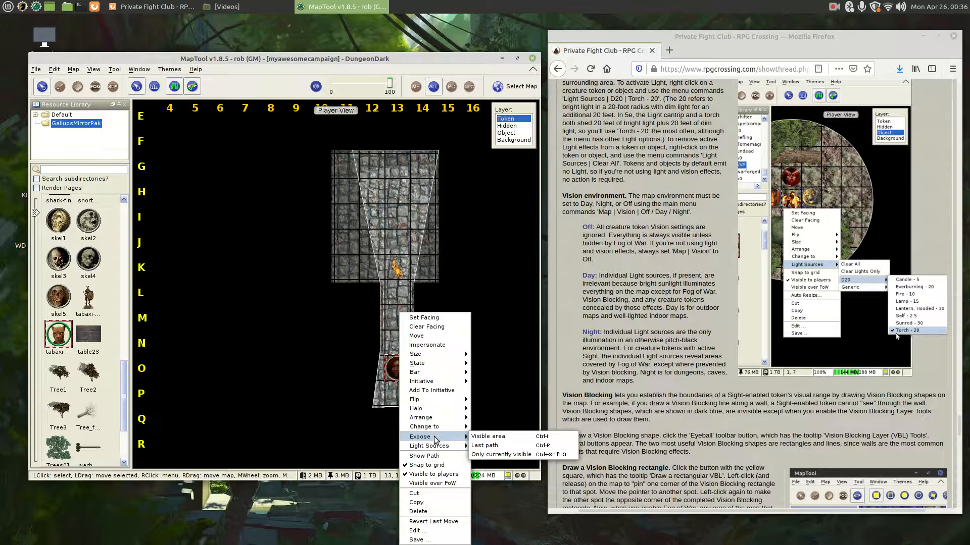
pyautogui.click(504, 455)
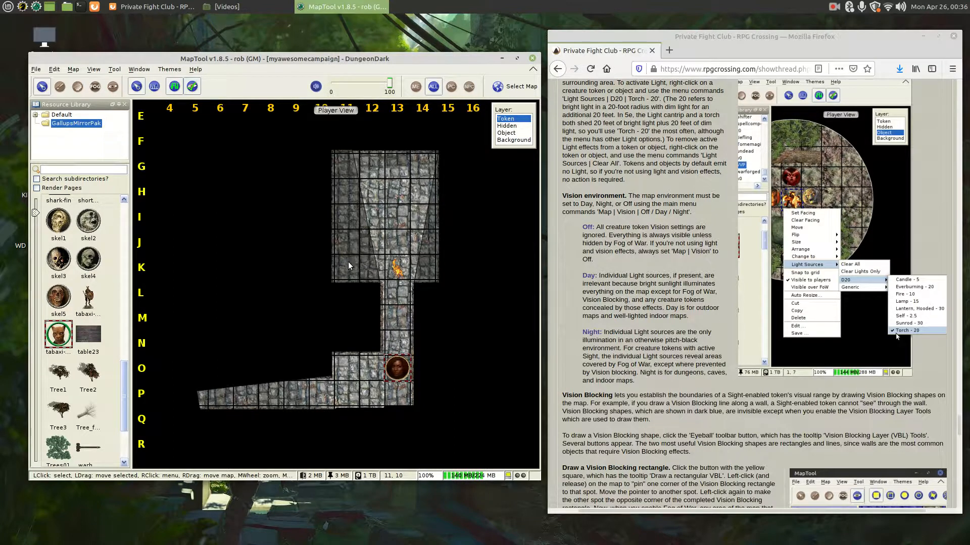
pyautogui.rightClick(399, 372)
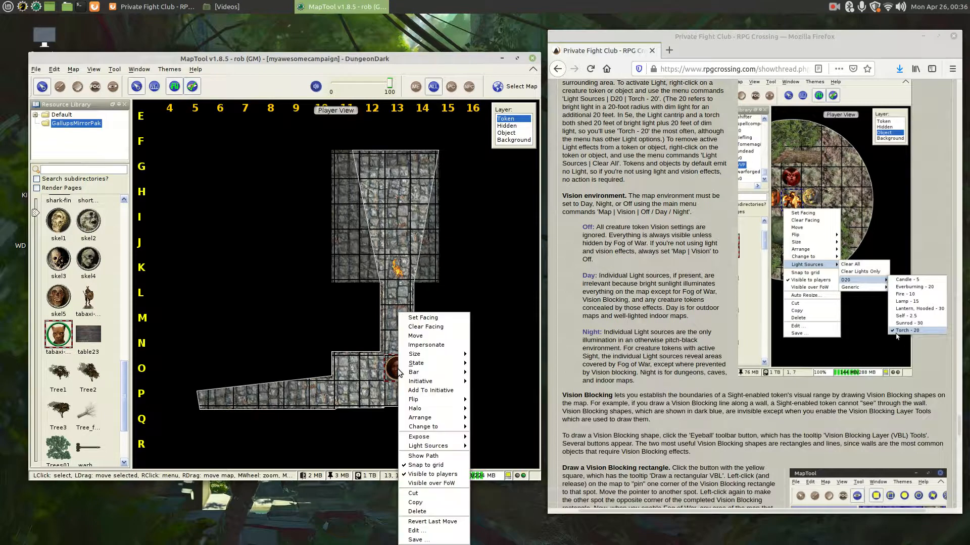
pyautogui.moveTo(444, 437)
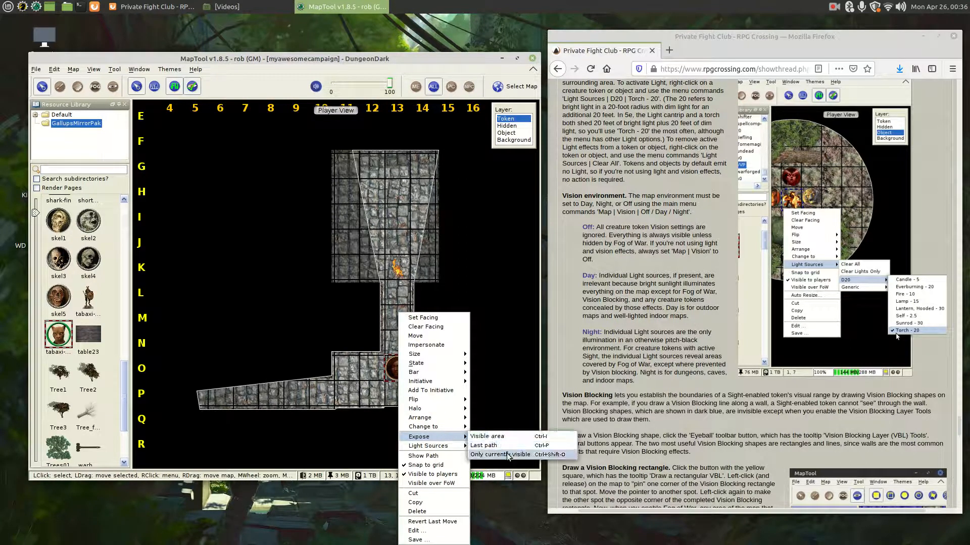
pyautogui.click(508, 455)
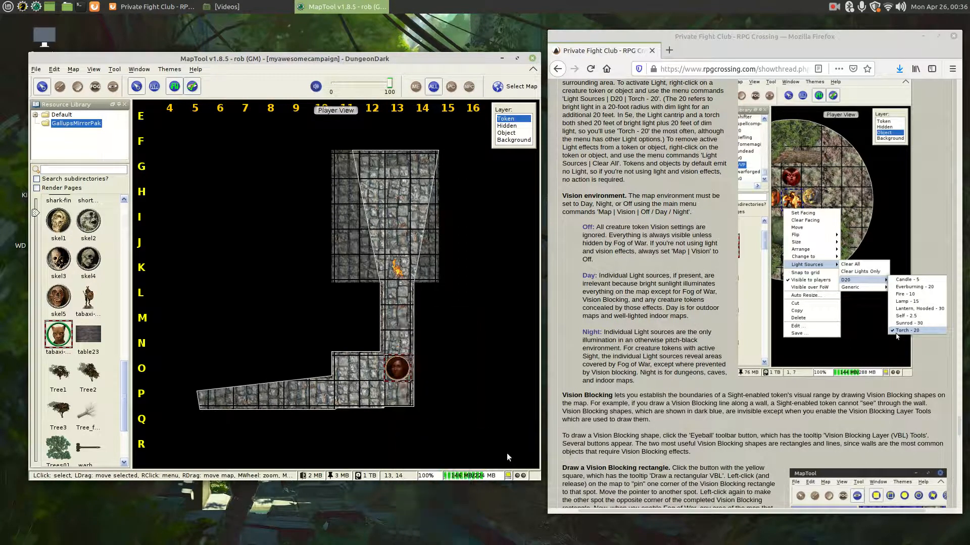
# Step: Examine the tabaxi token's view from K11 against the map view with no token selected
pyautogui.click(345, 263)
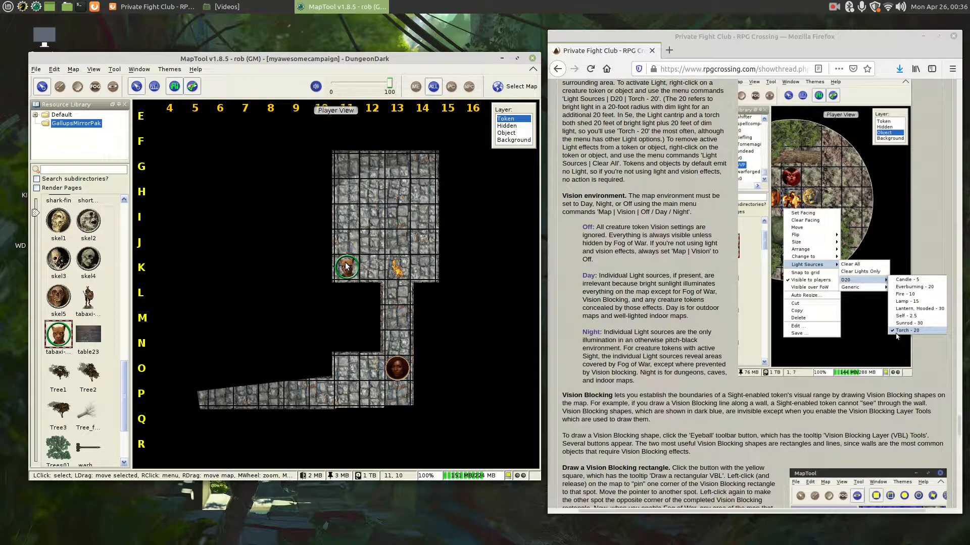
pyautogui.click(347, 266)
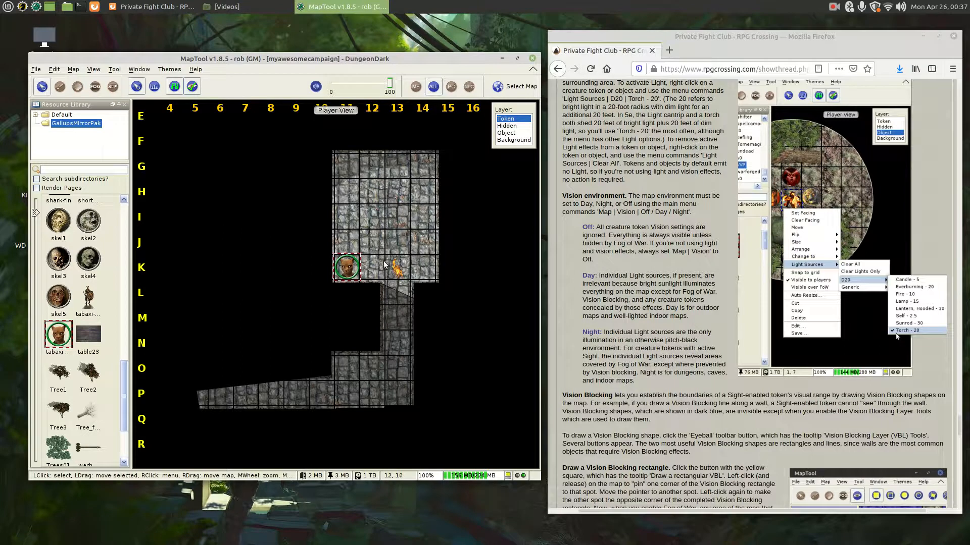
pyautogui.click(383, 215)
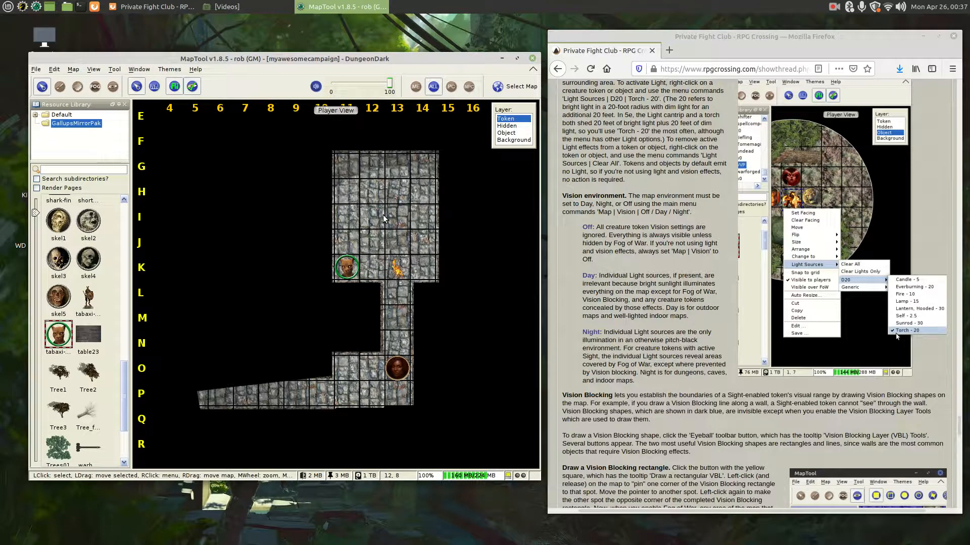
pyautogui.moveTo(350, 270)
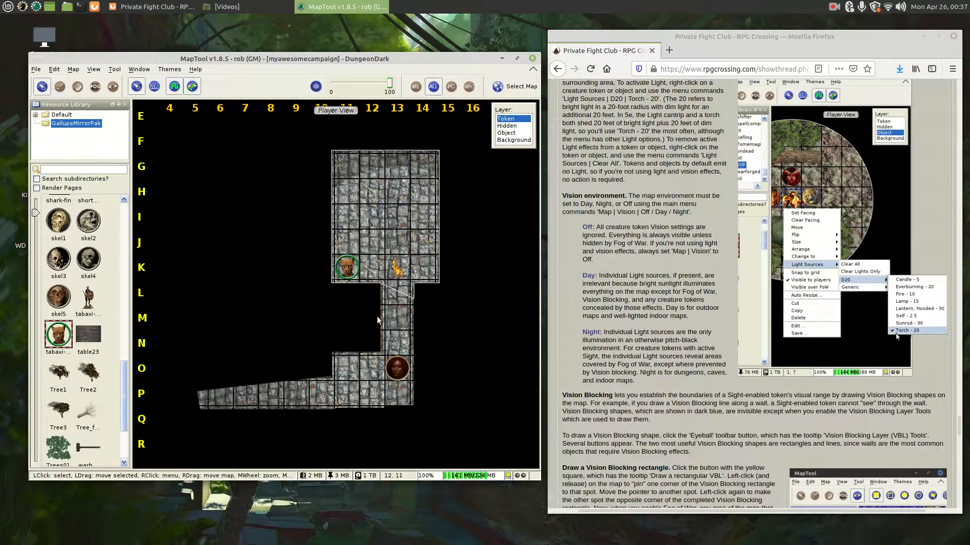
# Step: Move the human token from cell O13 to P8 and re-expose only the area currently visible to it
pyautogui.moveTo(399, 370)
pyautogui.moveTo(397, 369); pyautogui.dragTo(272, 394)
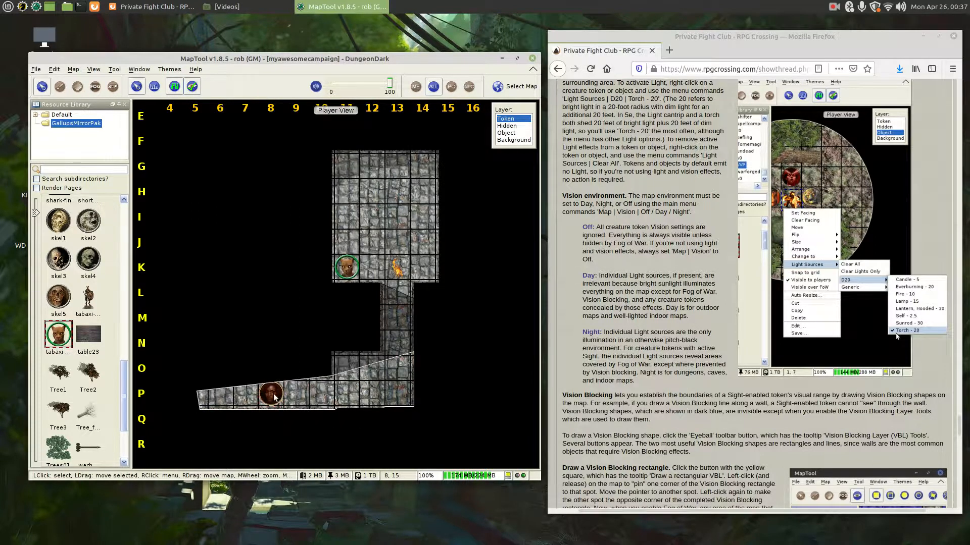
pyautogui.rightClick(297, 399)
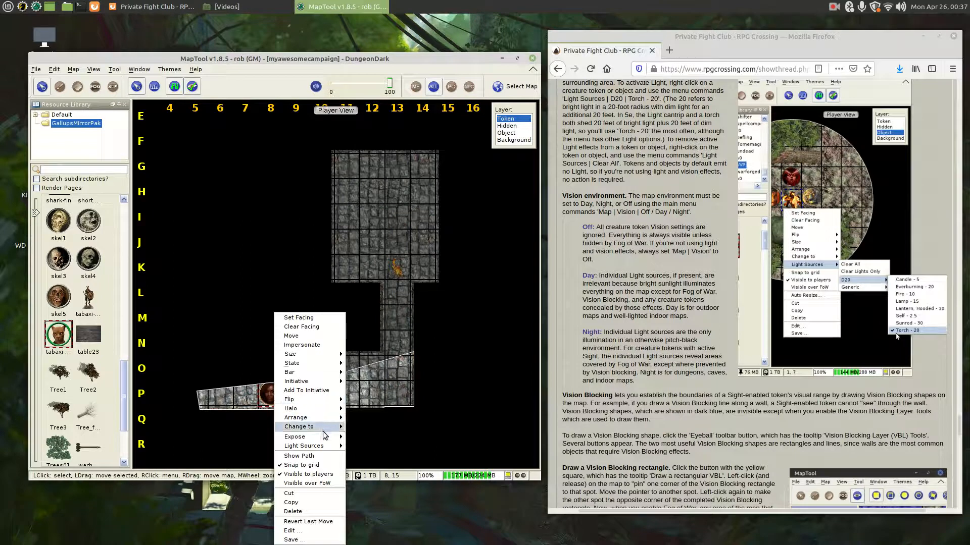
pyautogui.moveTo(324, 437)
pyautogui.click(386, 454)
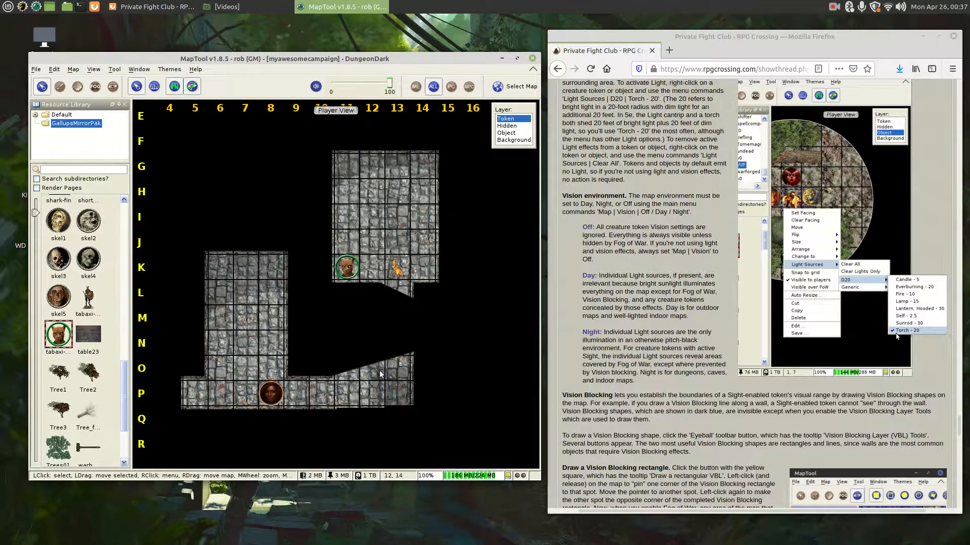
# Step: Move the tabaxi token from cell K11 to L13 and re-expose only its currently visible area
pyautogui.click(347, 272)
pyautogui.moveTo(347, 272)
pyautogui.mouseDown()
pyautogui.moveTo(391, 288)
pyautogui.moveTo(392, 303)
pyautogui.moveTo(389, 296)
pyautogui.mouseUp()
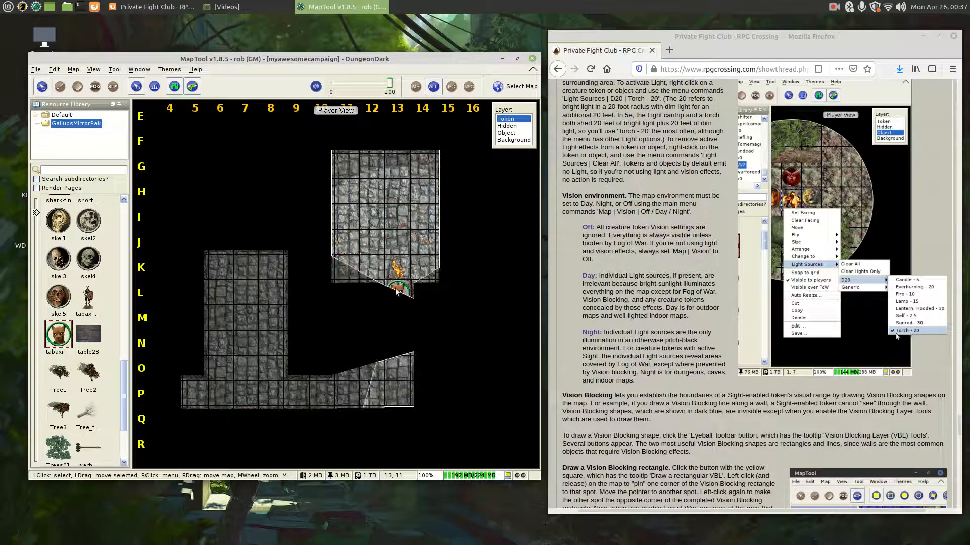
pyautogui.rightClick(397, 288)
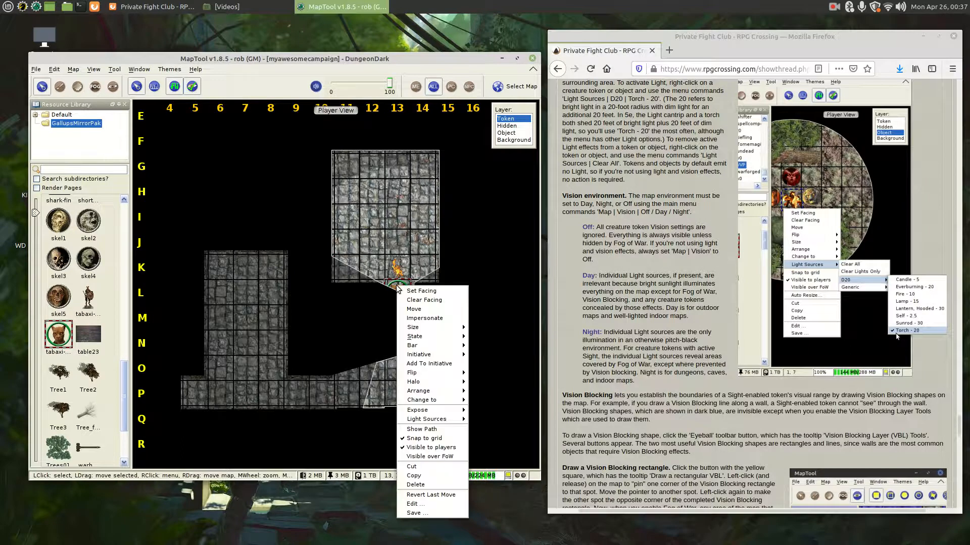
pyautogui.moveTo(433, 410)
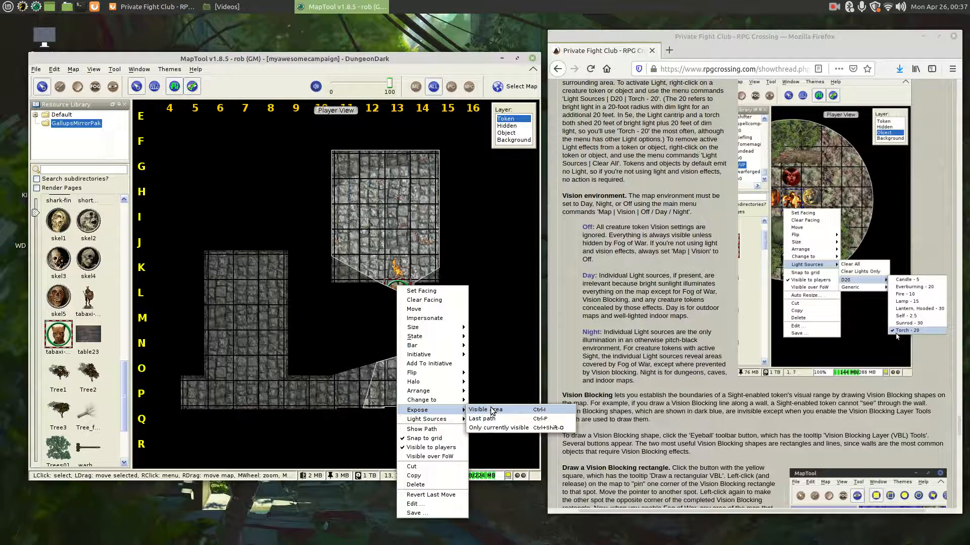
pyautogui.click(497, 428)
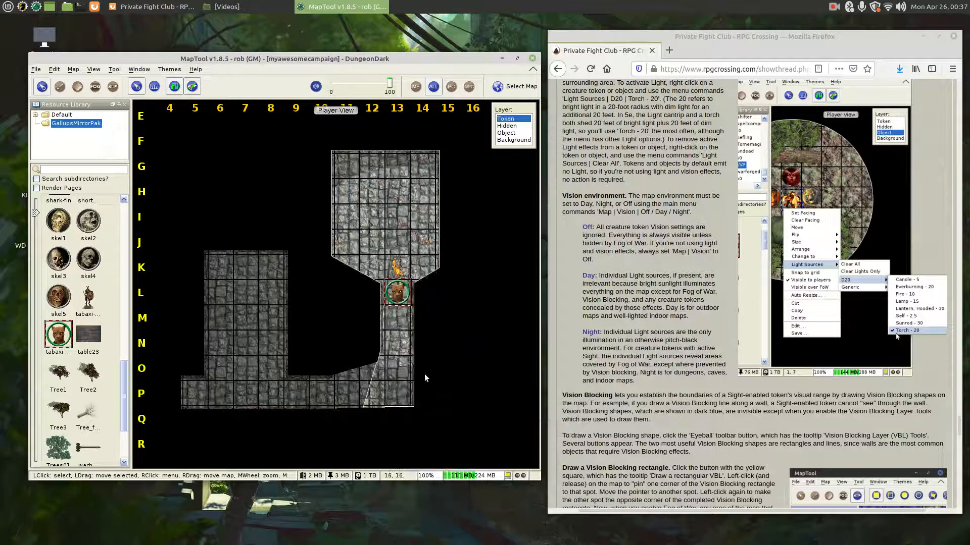
# Step: Turn off the player view and disable Fog-of-War on the DungeonDark map
pyautogui.click(97, 70)
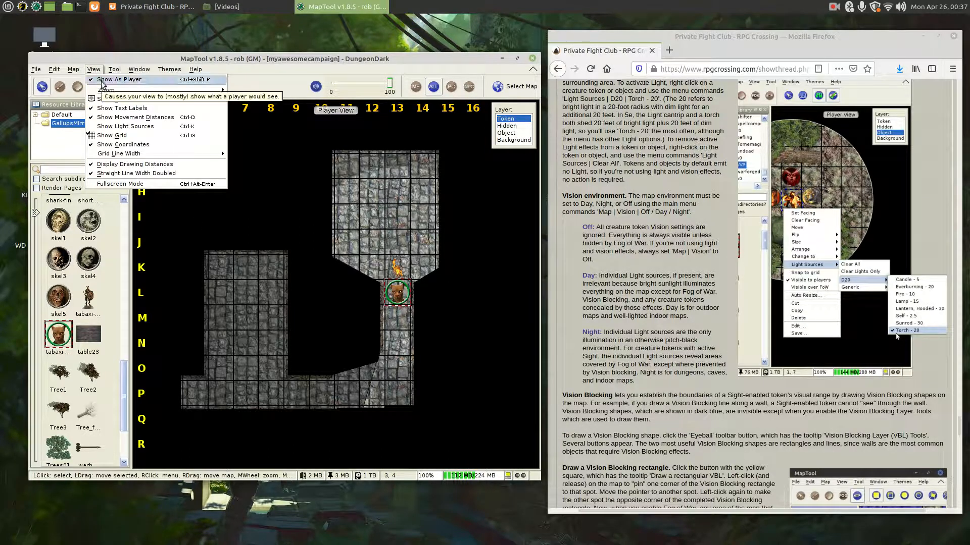
pyautogui.click(99, 80)
pyautogui.click(74, 71)
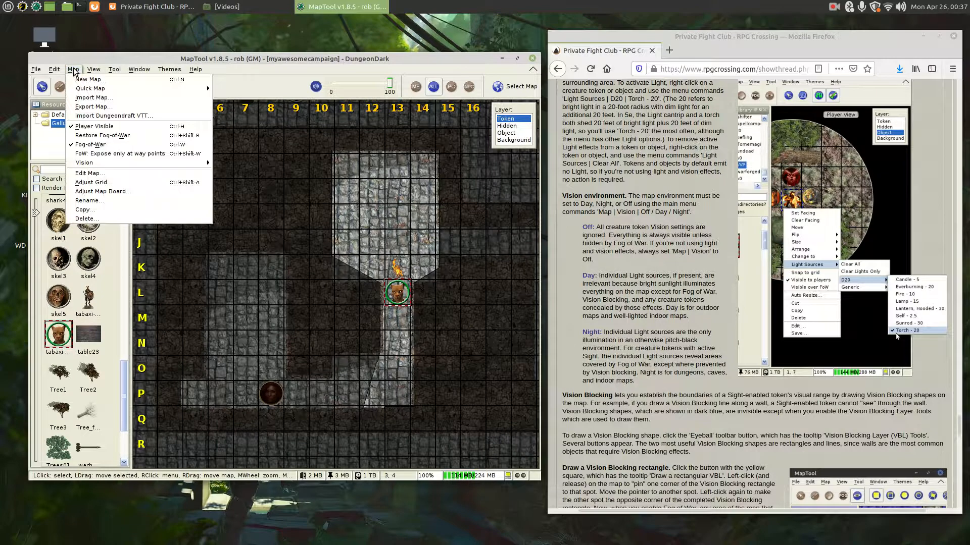
pyautogui.click(102, 145)
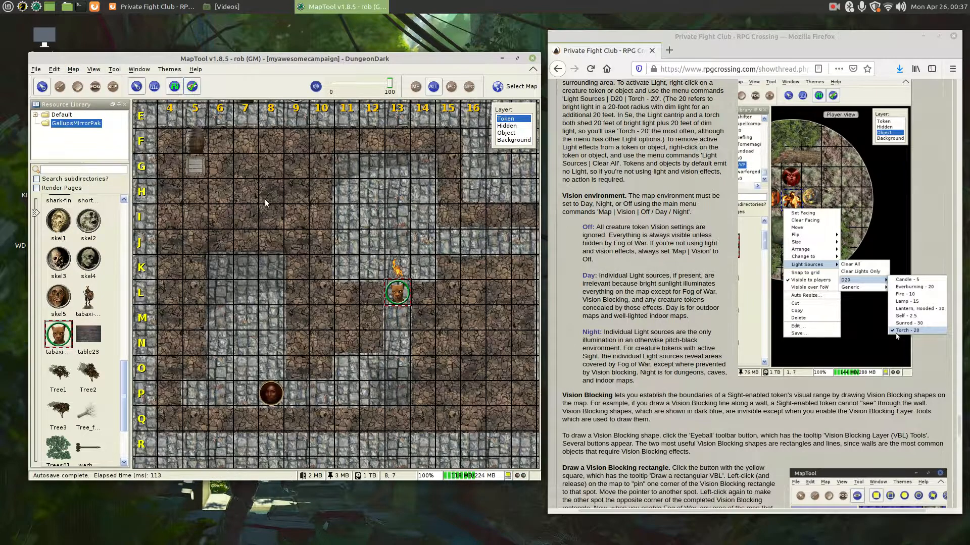
# Step: Switch to the RPG Crossing lesson in Firefox and review the instructions for drawing and deleting Vision Blocking shapes
pyautogui.click(663, 293)
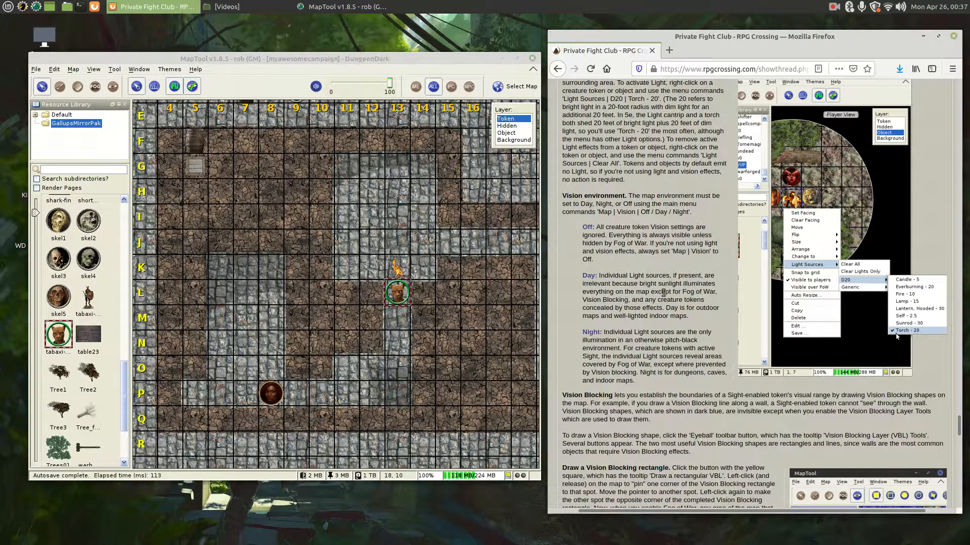
pyautogui.scroll(-5, 663, 293)
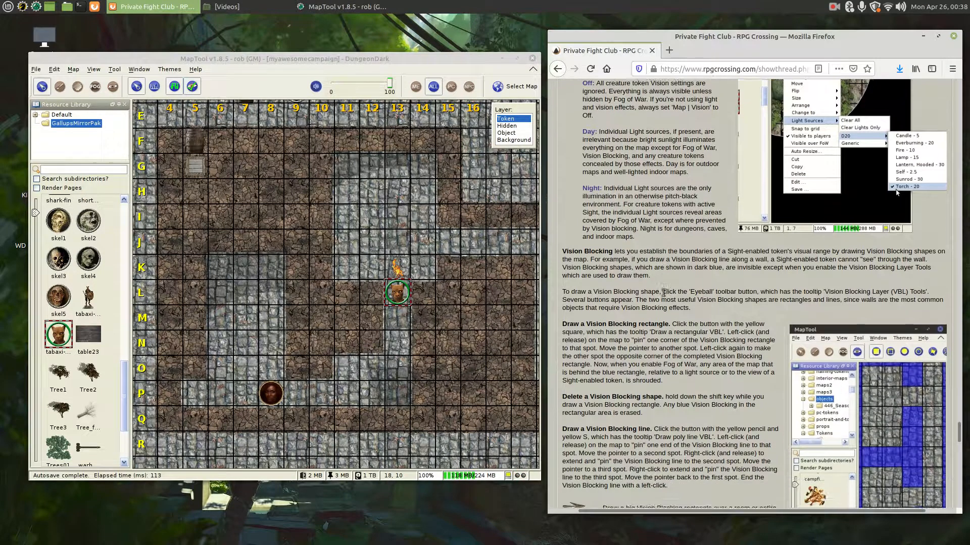
pyautogui.scroll(-8, 663, 293)
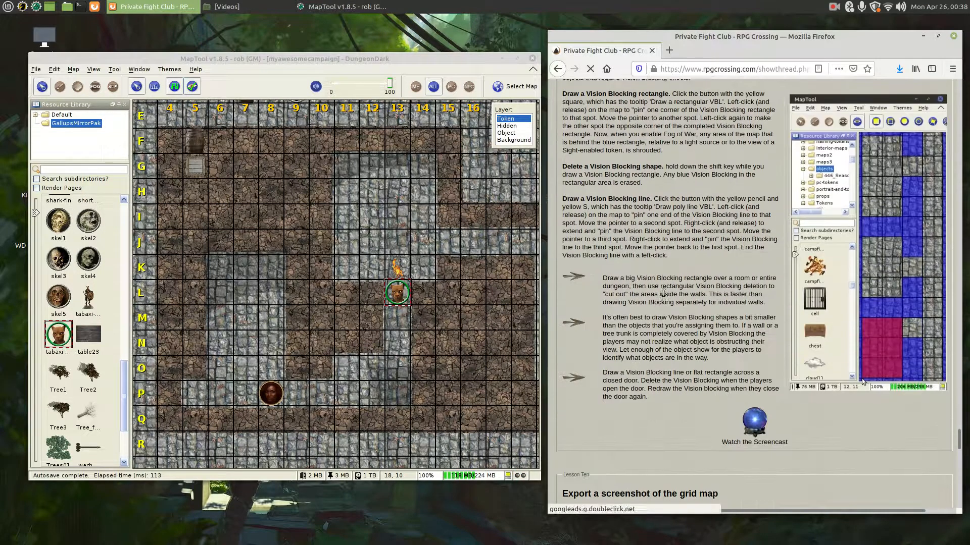
pyautogui.scroll(-1, 663, 293)
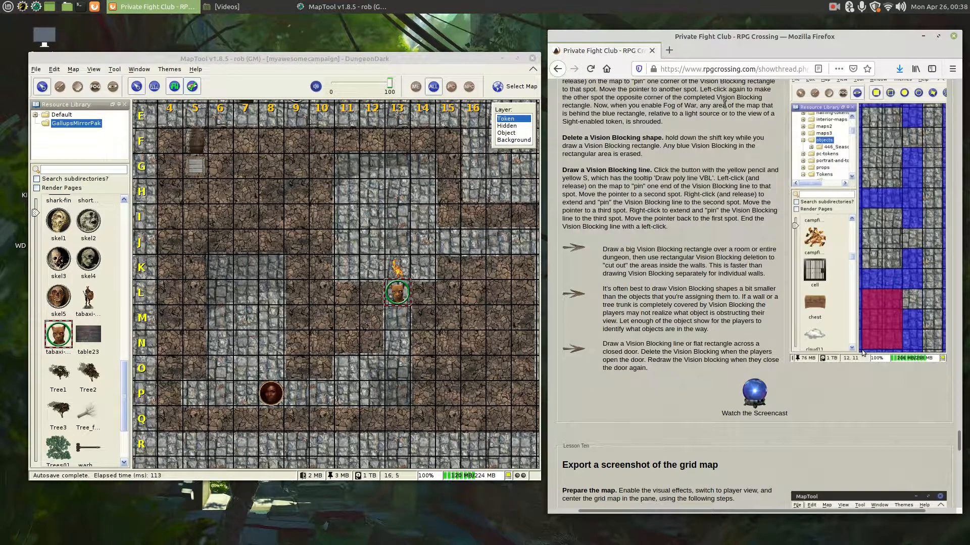
pyautogui.click(834, 7)
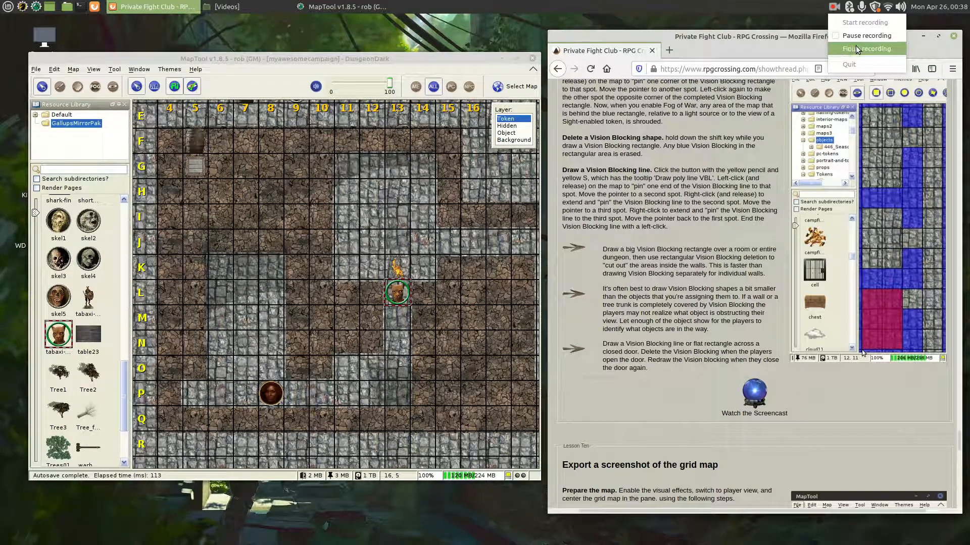